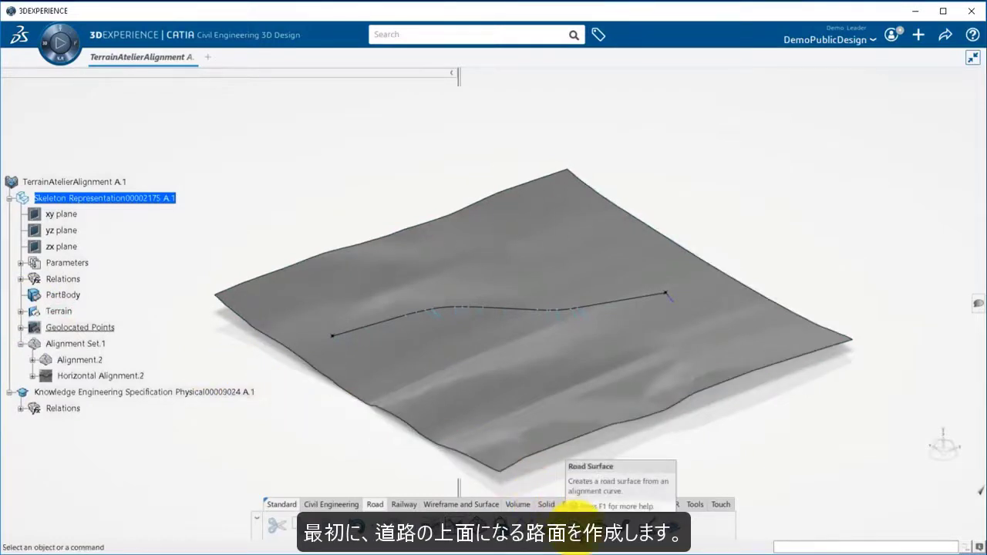
Start a Road Surface and use the 3D alignment curve on the terrain as its alignment.
{"action": "left_click", "coordinate": [576, 530]}
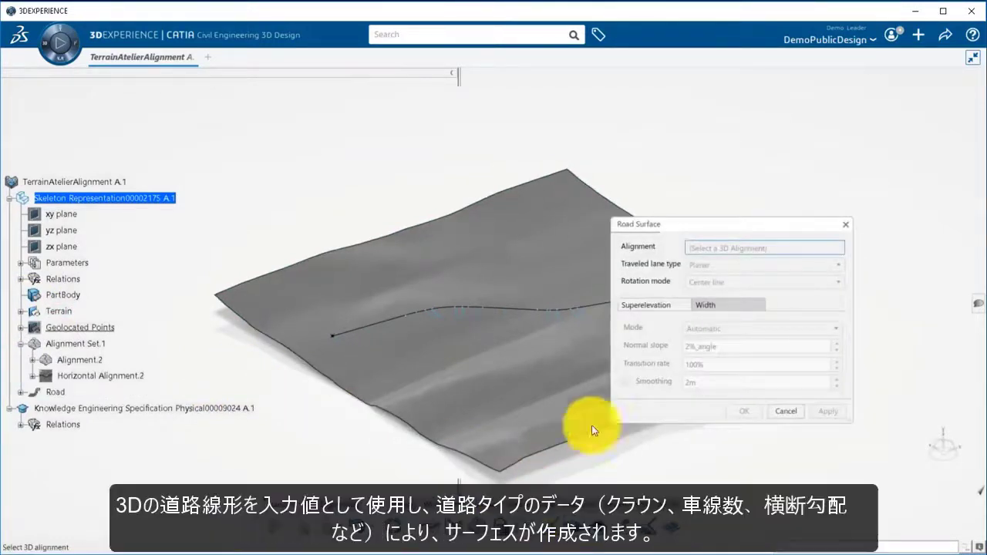
{"action": "left_click", "coordinate": [515, 311]}
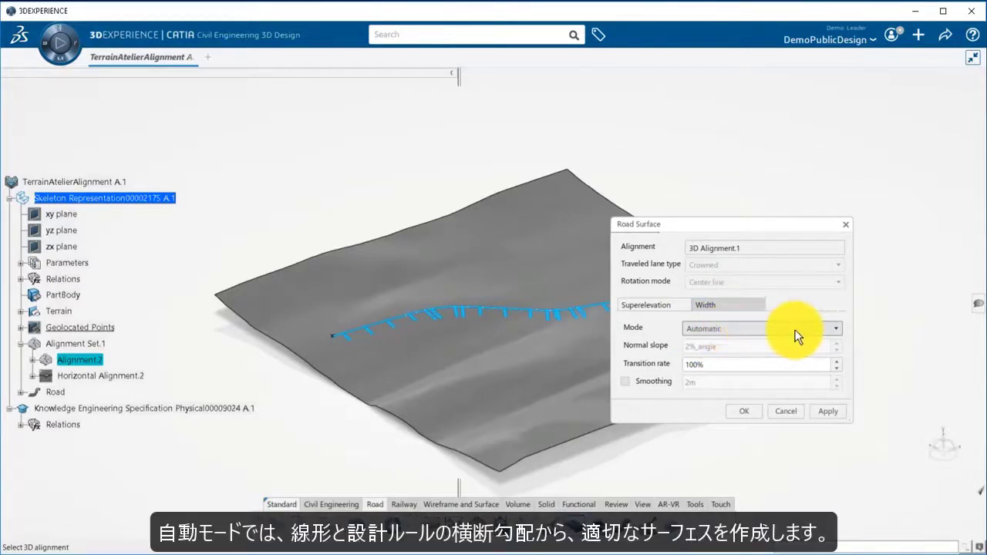
Switch the road surface's superelevation mode to By law and examine the cross-slope law sketch along the alignment.
{"action": "left_click", "coordinate": [832, 329]}
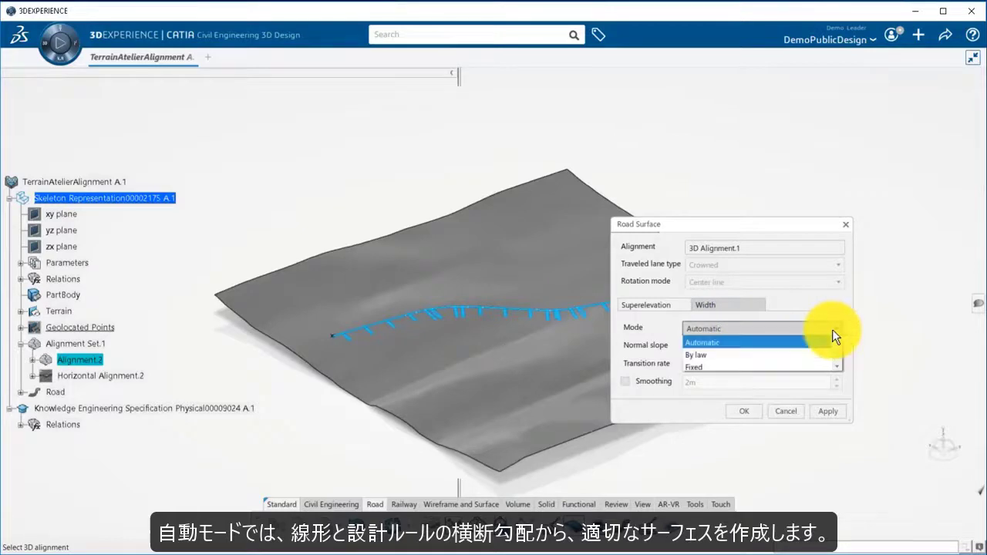
{"action": "left_click", "coordinate": [792, 355]}
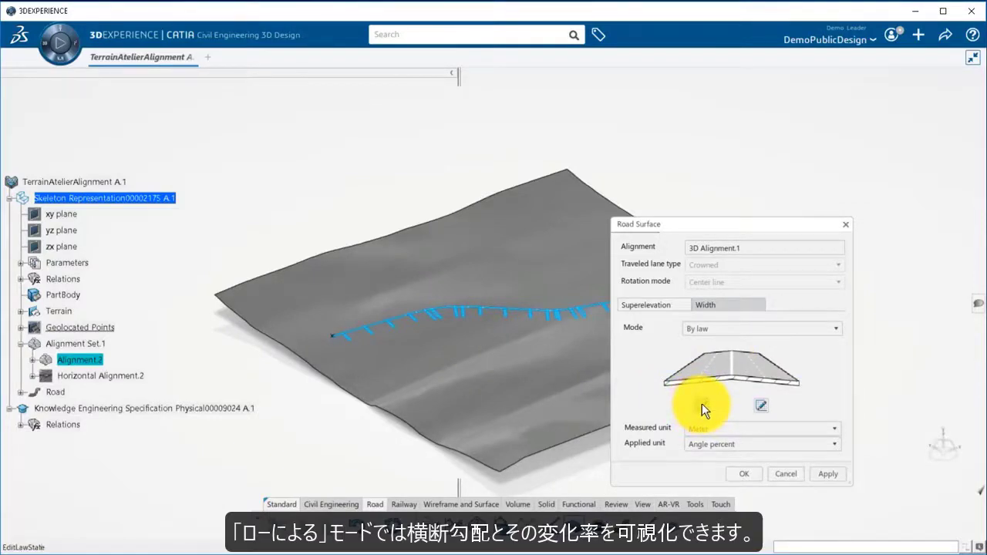
{"action": "left_click", "coordinate": [701, 403]}
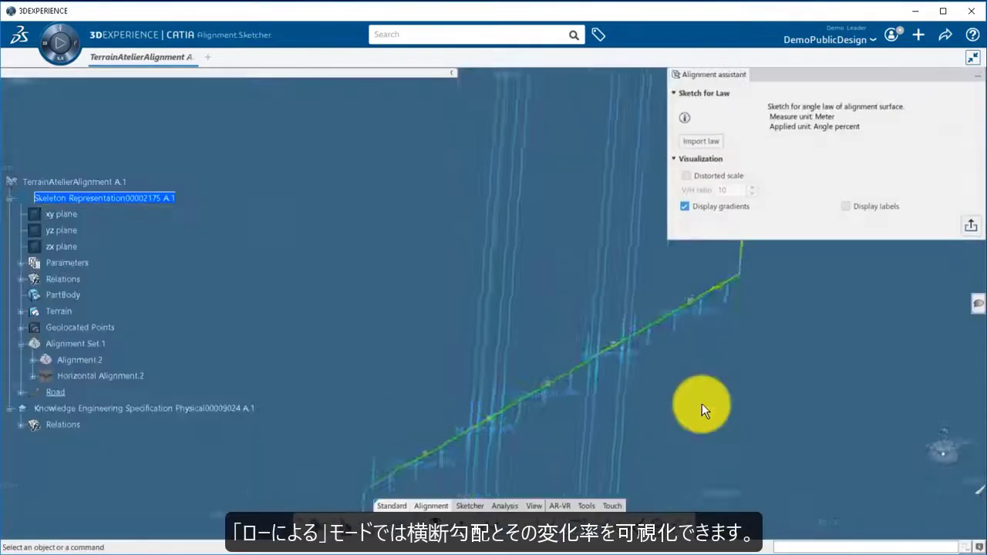
{"action": "left_click", "coordinate": [323, 388]}
{"action": "middle_click_drag", "start_coordinate": [323, 388], "coordinate": [327, 300]}
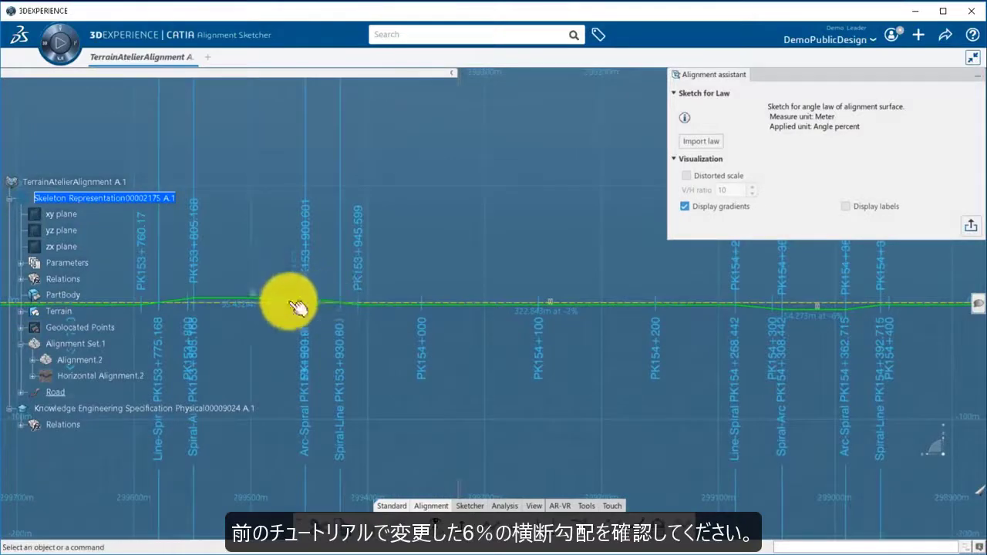
{"action": "middle_click_drag", "start_coordinate": [664, 333], "coordinate": [516, 297]}
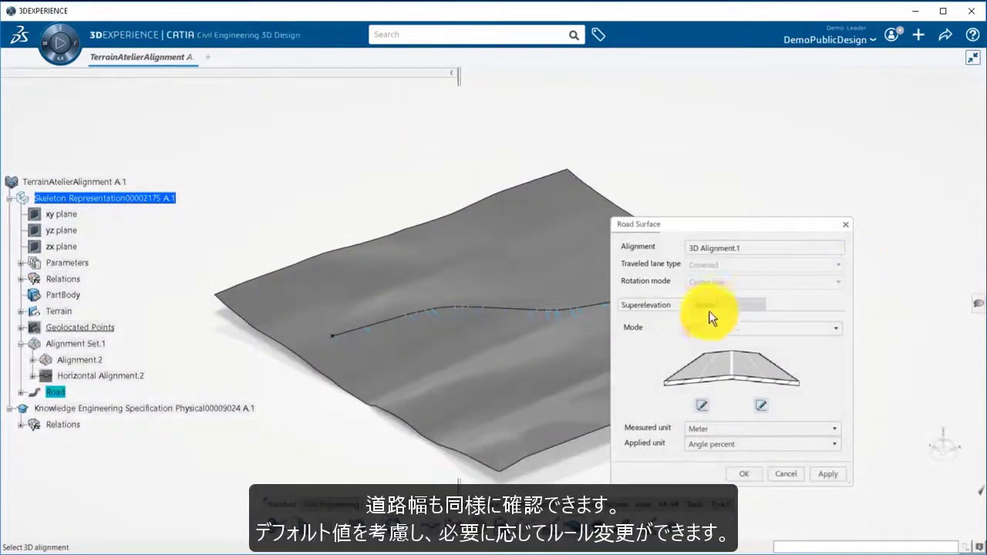
Switch the road surface's width mode to By law, examine the width law sketch, and exit the sketch.
{"action": "left_click", "coordinate": [710, 305]}
{"action": "left_click", "coordinate": [708, 332]}
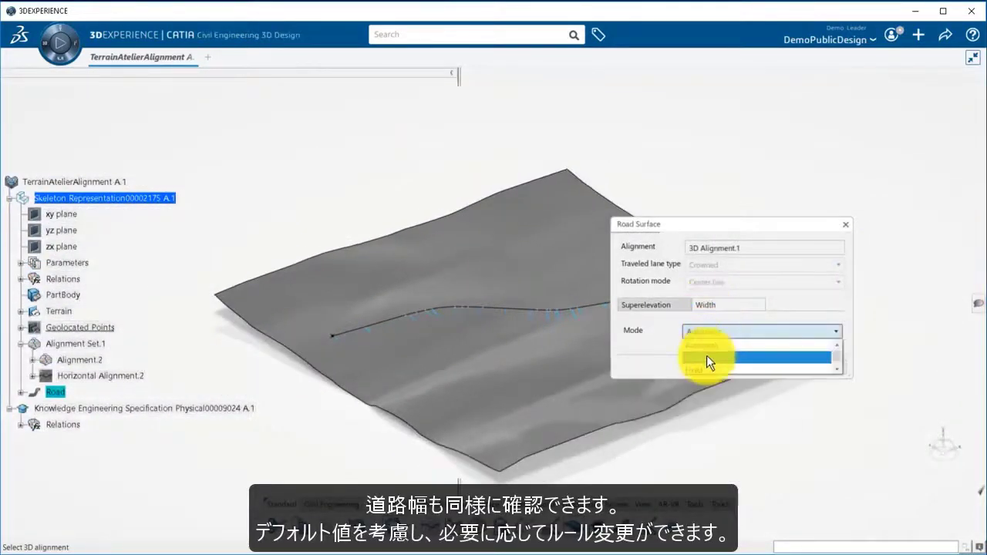
{"action": "left_click", "coordinate": [707, 353]}
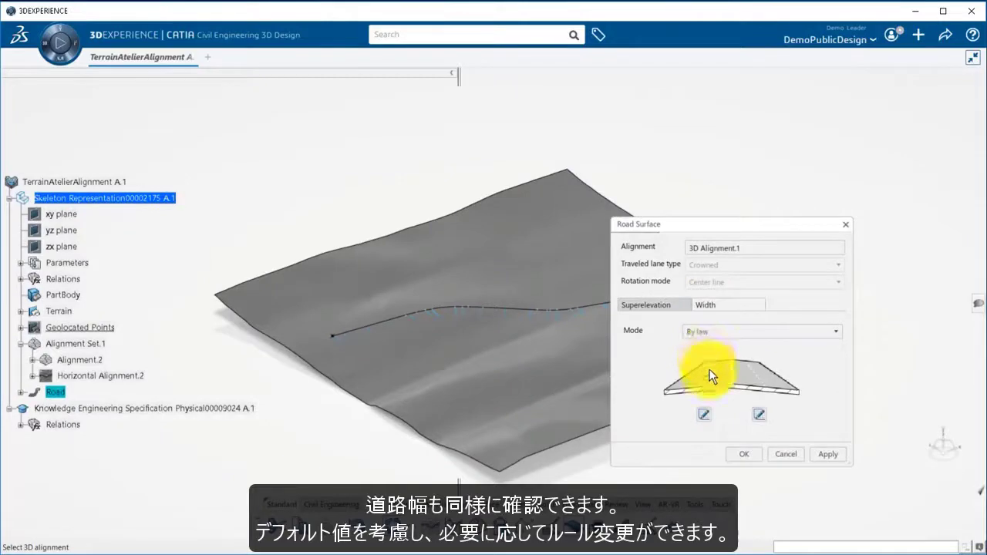
{"action": "left_click", "coordinate": [704, 415]}
{"action": "mouse_move", "coordinate": [309, 341]}
{"action": "middle_mouse_down"}
{"action": "mouse_move", "coordinate": [518, 324]}
{"action": "mouse_move", "coordinate": [518, 237]}
{"action": "middle_mouse_up"}
{"action": "middle_click_drag", "start_coordinate": [370, 349], "coordinate": [407, 347]}
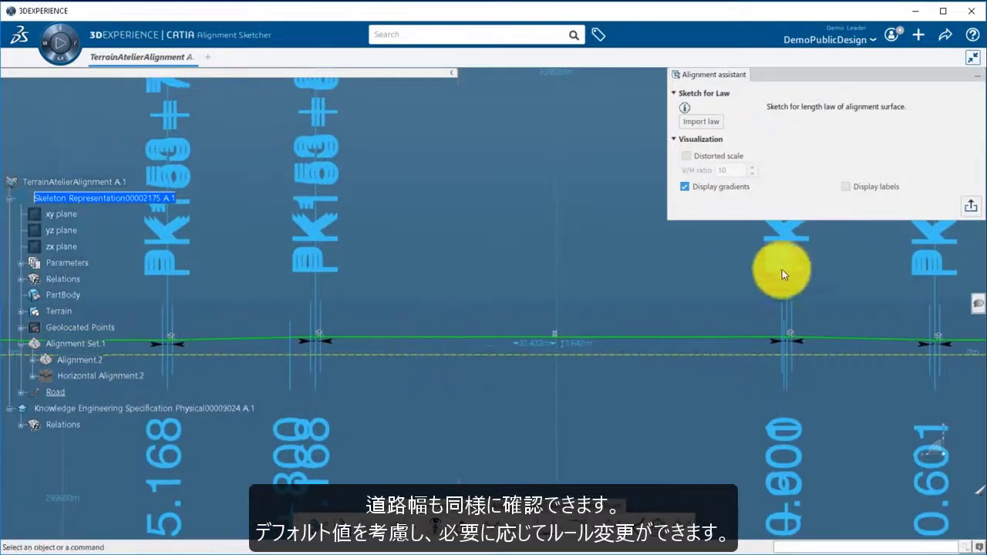
{"action": "left_click", "coordinate": [969, 206]}
Create the road surface with Automatic superelevation and expand the Road node in the model tree.
{"action": "left_click", "coordinate": [684, 299]}
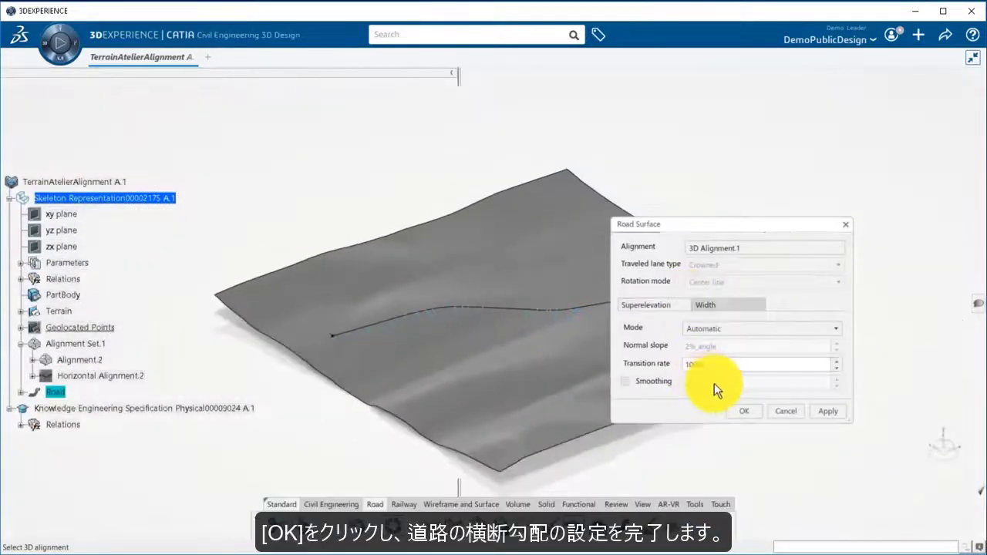
{"action": "left_click", "coordinate": [731, 409]}
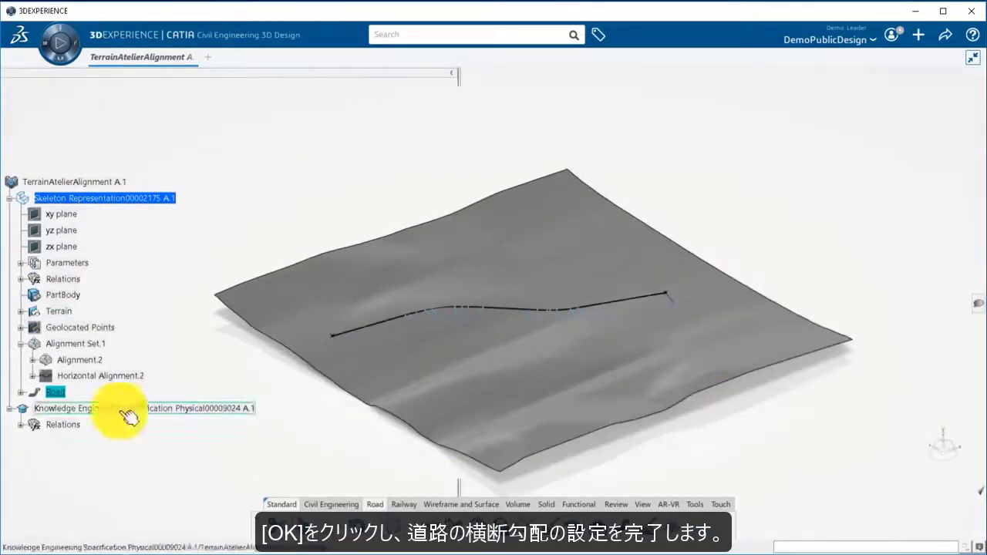
{"action": "left_click", "coordinate": [20, 392]}
{"action": "middle_click_drag", "start_coordinate": [330, 412], "coordinate": [309, 440]}
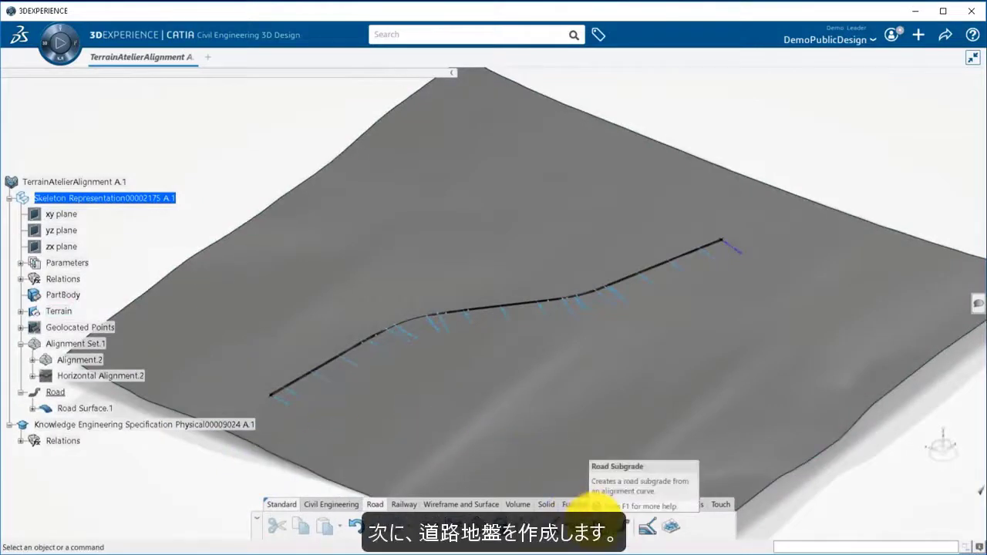
Start a Road Subgrade and select 3D Alignment.1 under Alignment.2 as its alignment.
{"action": "left_click", "coordinate": [606, 522]}
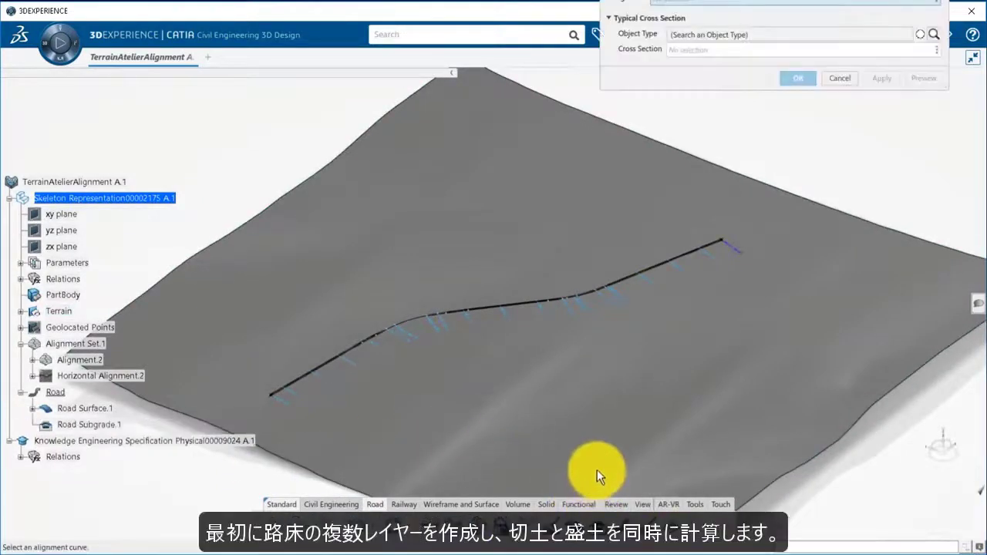
{"action": "left_click_drag", "start_coordinate": [734, 4], "coordinate": [725, 40]}
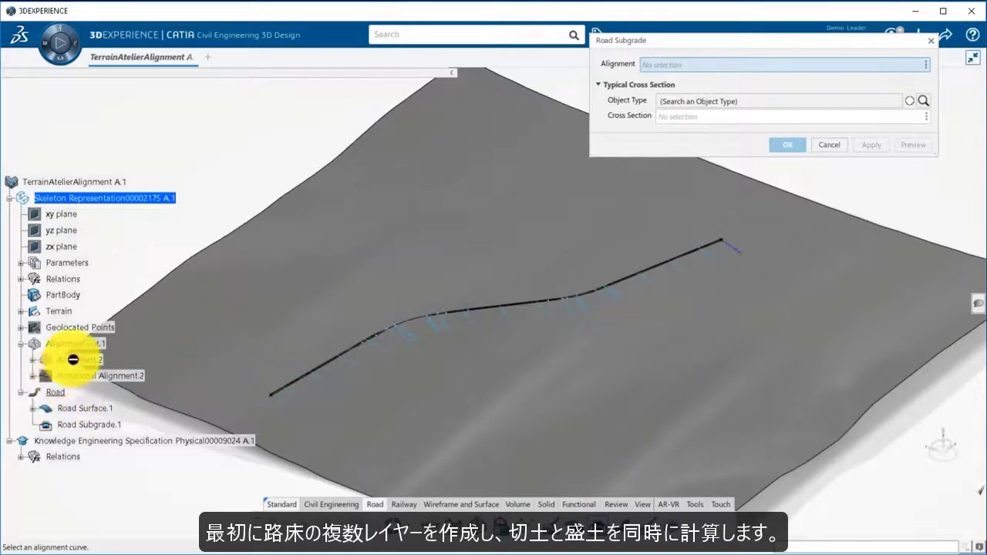
{"action": "left_click", "coordinate": [34, 361]}
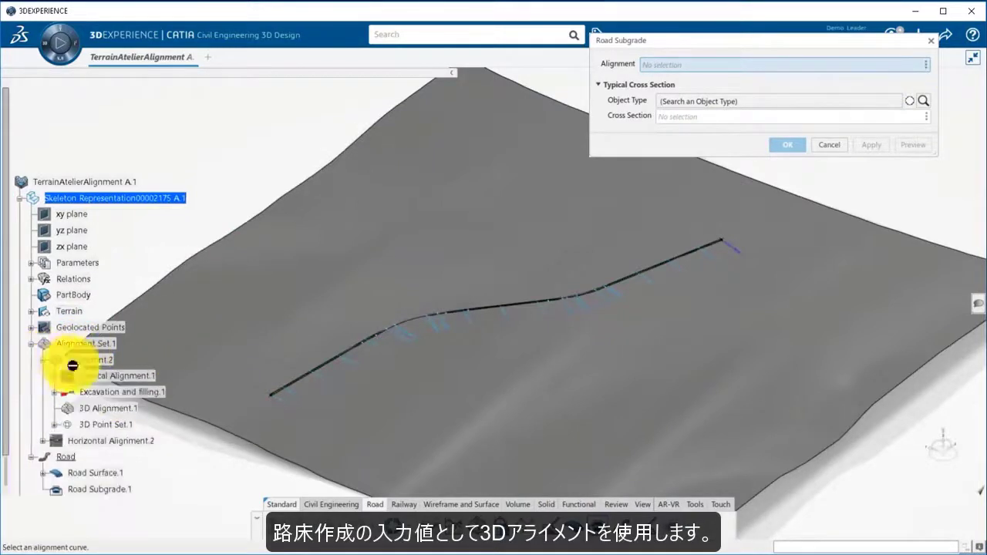
{"action": "left_click", "coordinate": [127, 409]}
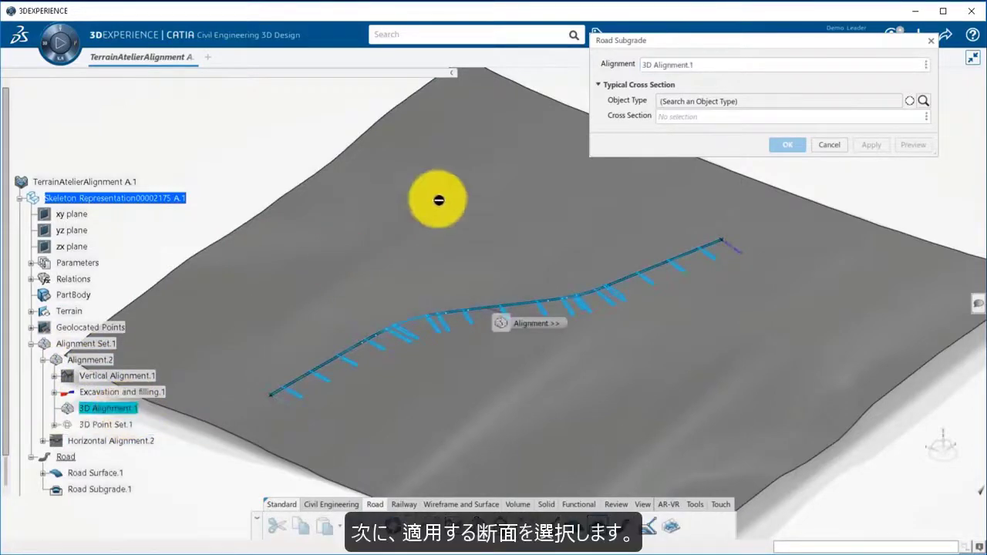
Find the Subgrade Earthwork Highway CrossSection and assign it as the subgrade's typical cross section.
{"action": "left_click", "coordinate": [918, 101]}
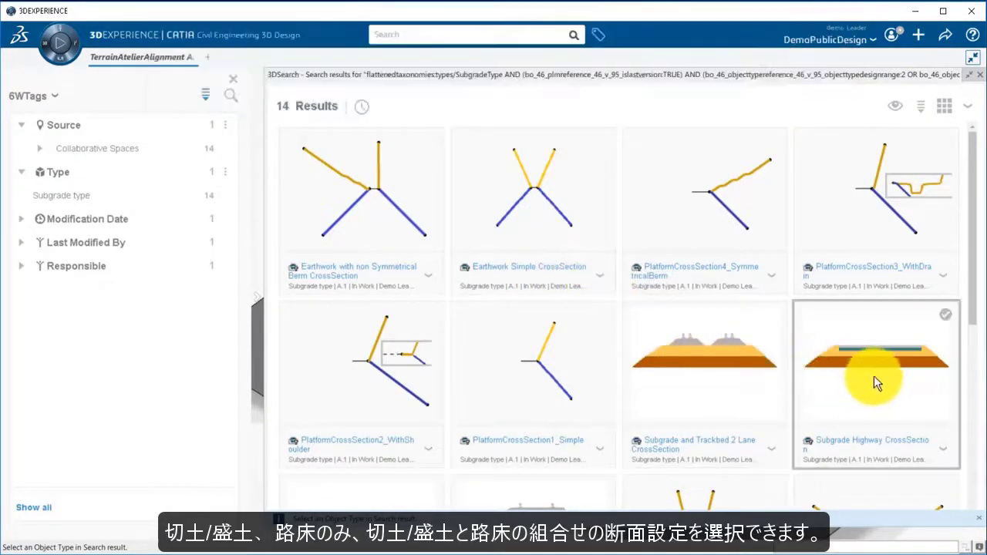
{"action": "scroll", "coordinate": [874, 376], "scroll_direction": "down", "scroll_amount": 5}
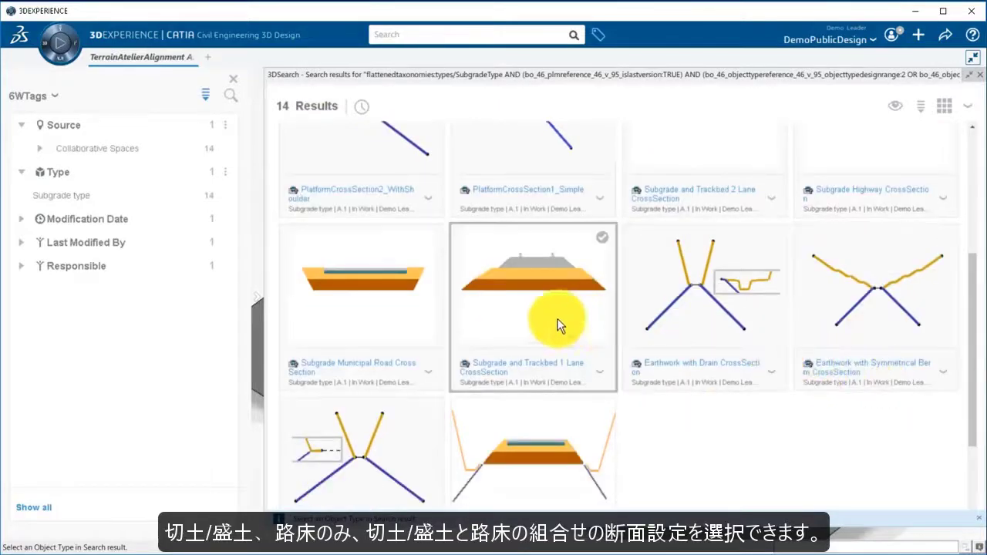
{"action": "scroll", "coordinate": [521, 457], "scroll_direction": "down", "scroll_amount": 1}
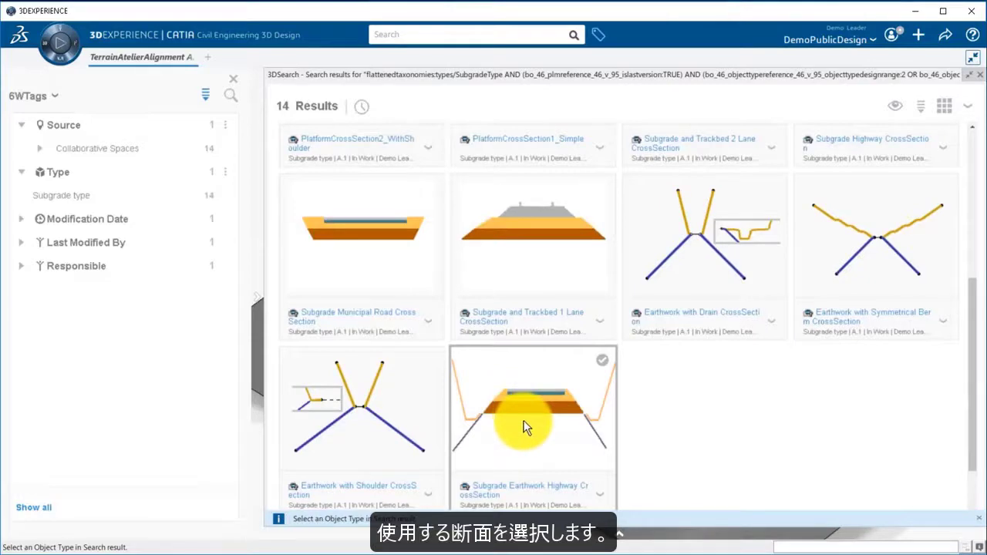
{"action": "left_click", "coordinate": [518, 426]}
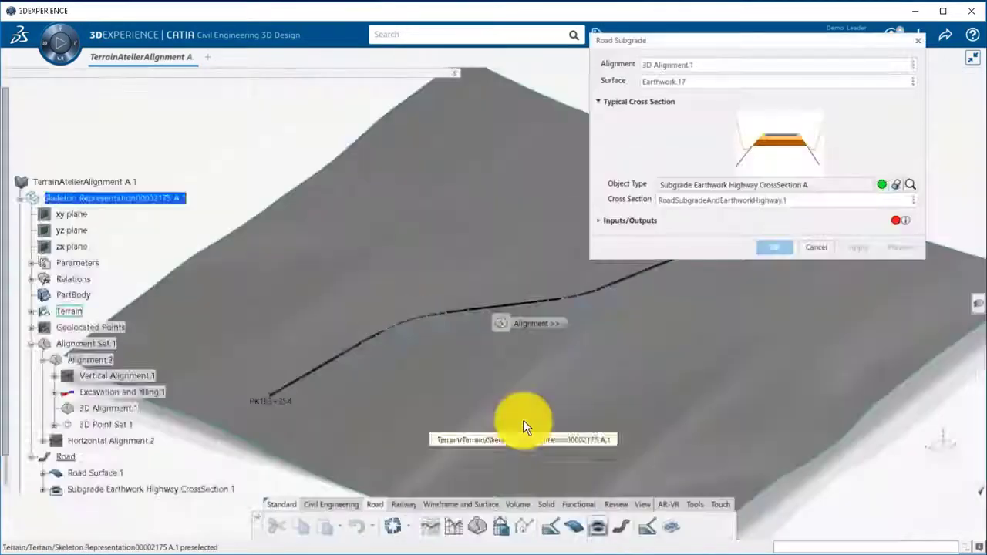
Assign Road Surface.1 as the subgrade's AlignmentSurface input and review the list of selected outputs.
{"action": "left_click", "coordinate": [600, 102]}
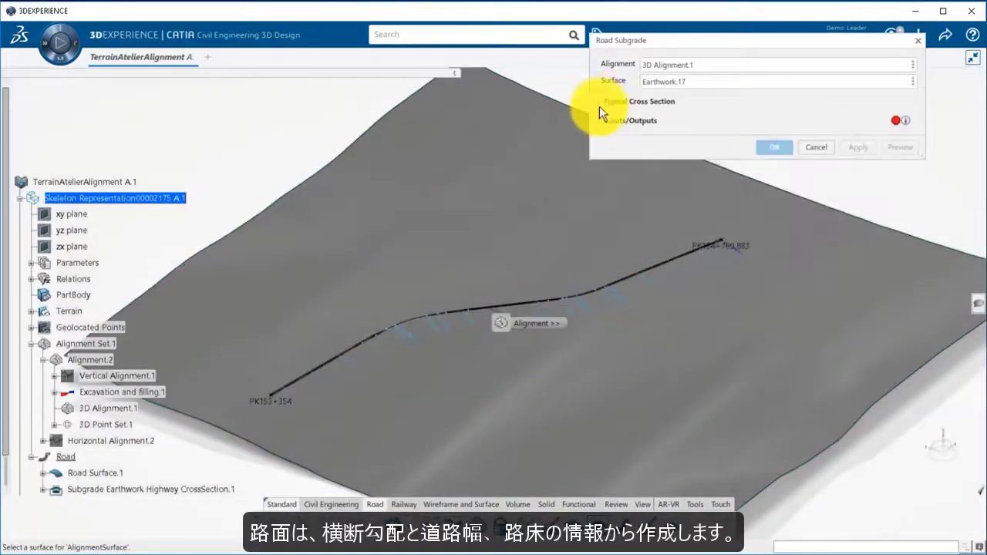
{"action": "left_click", "coordinate": [600, 121]}
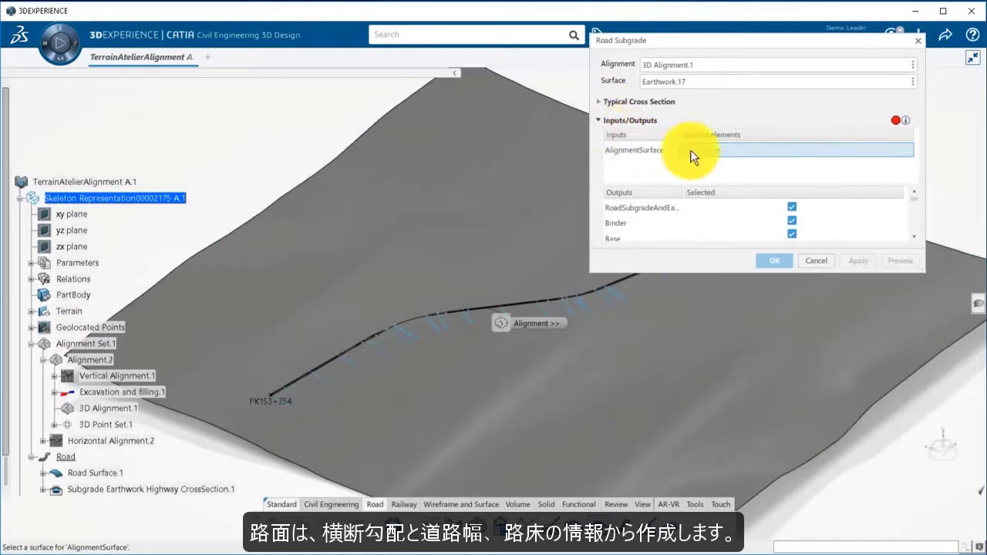
{"action": "left_click", "coordinate": [99, 473]}
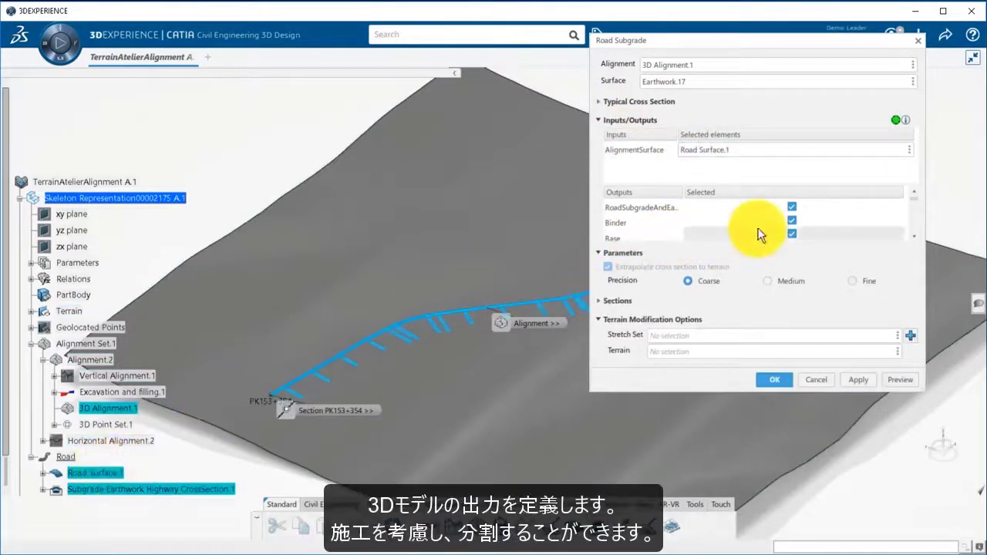
{"action": "scroll", "coordinate": [758, 225], "scroll_direction": "down", "scroll_amount": 1}
{"action": "scroll", "coordinate": [758, 225], "scroll_direction": "down", "scroll_amount": 2}
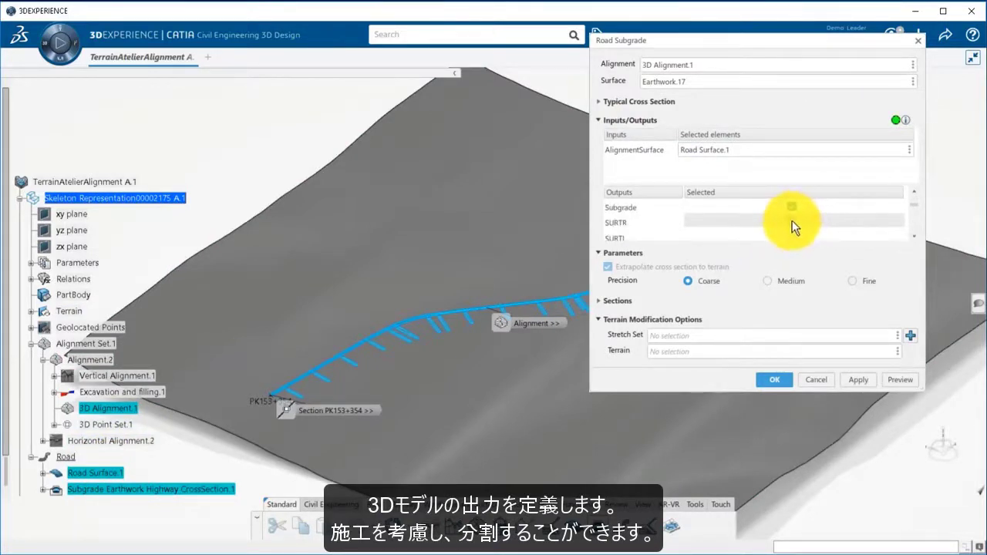
{"action": "scroll", "coordinate": [793, 231], "scroll_direction": "down", "scroll_amount": 1}
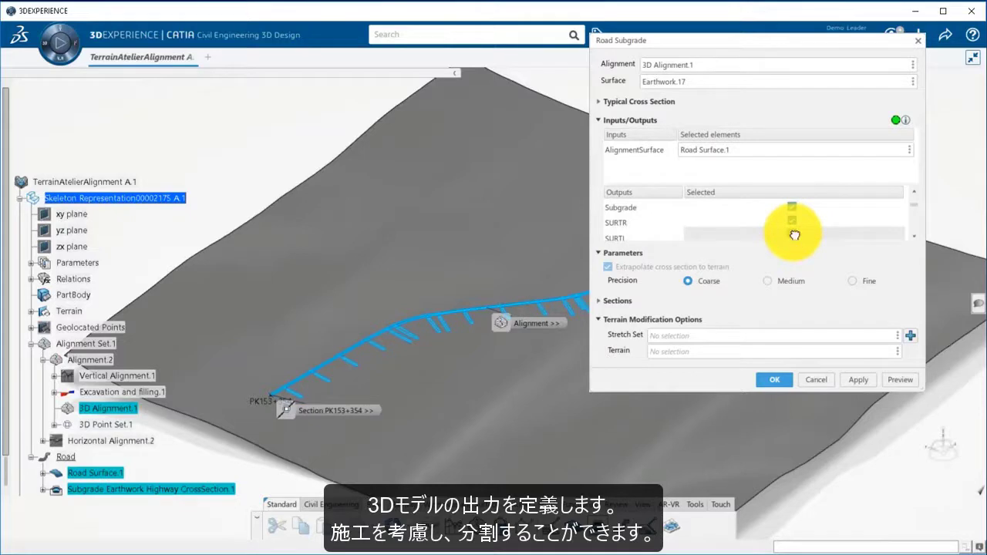
{"action": "scroll", "coordinate": [792, 231], "scroll_direction": "down", "scroll_amount": 1}
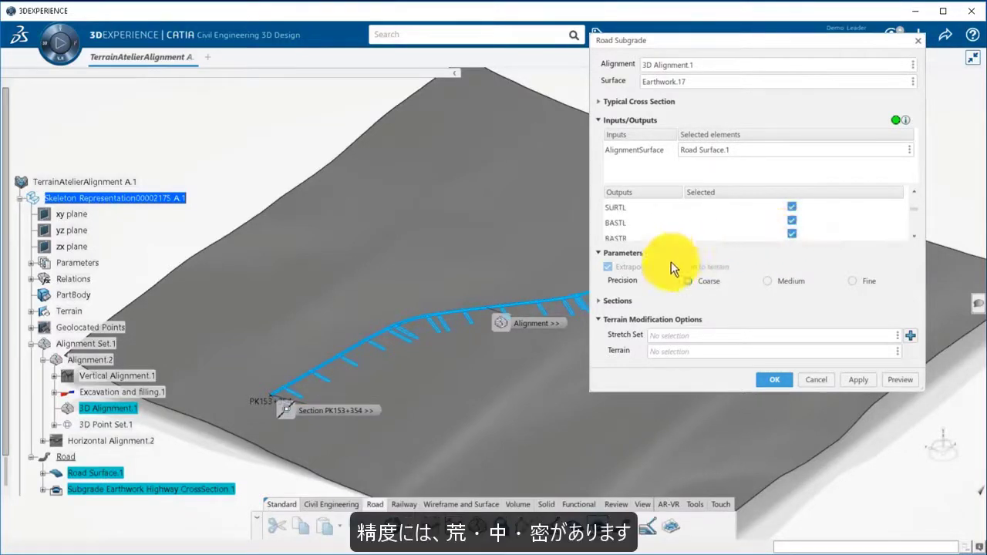
Preview the road subgrade with Medium precision and set the precision back to Coarse.
{"action": "left_click", "coordinate": [767, 282]}
{"action": "left_click", "coordinate": [896, 378]}
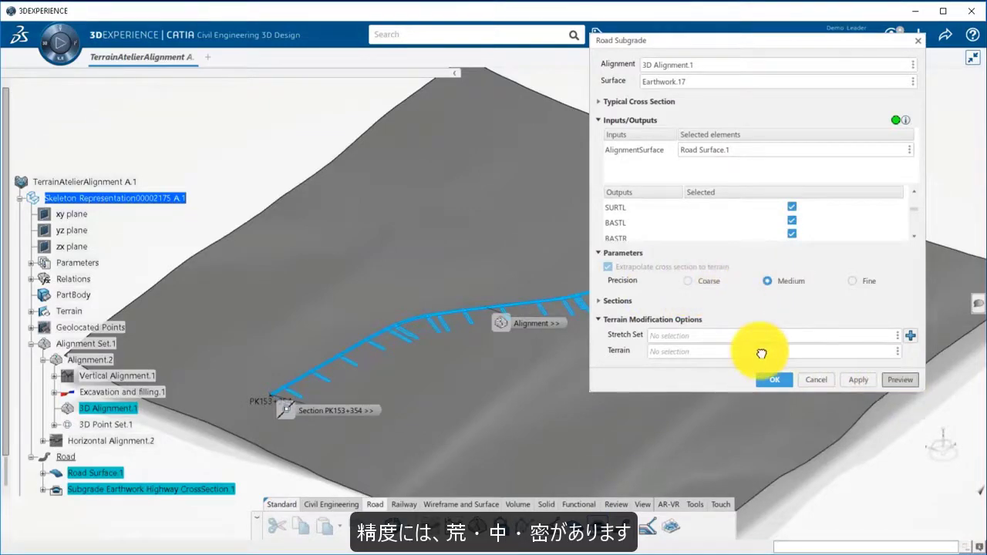
{"action": "middle_click_drag", "start_coordinate": [501, 381], "coordinate": [452, 403]}
{"action": "left_click", "coordinate": [687, 281]}
Select the terrain as the surface to modify, keeping the modified terrain option with excavations and fillings.
{"action": "left_click", "coordinate": [598, 121]}
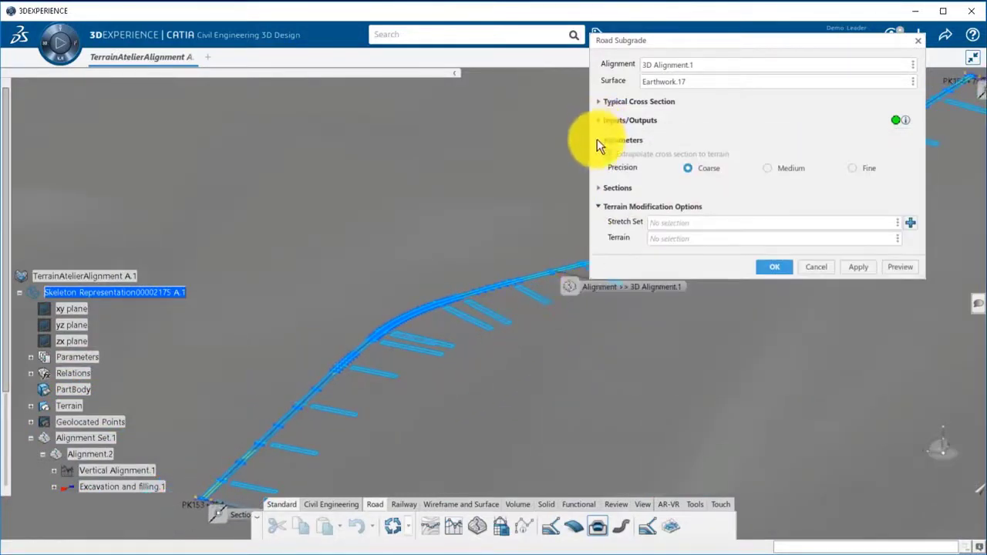
{"action": "left_click", "coordinate": [598, 140]}
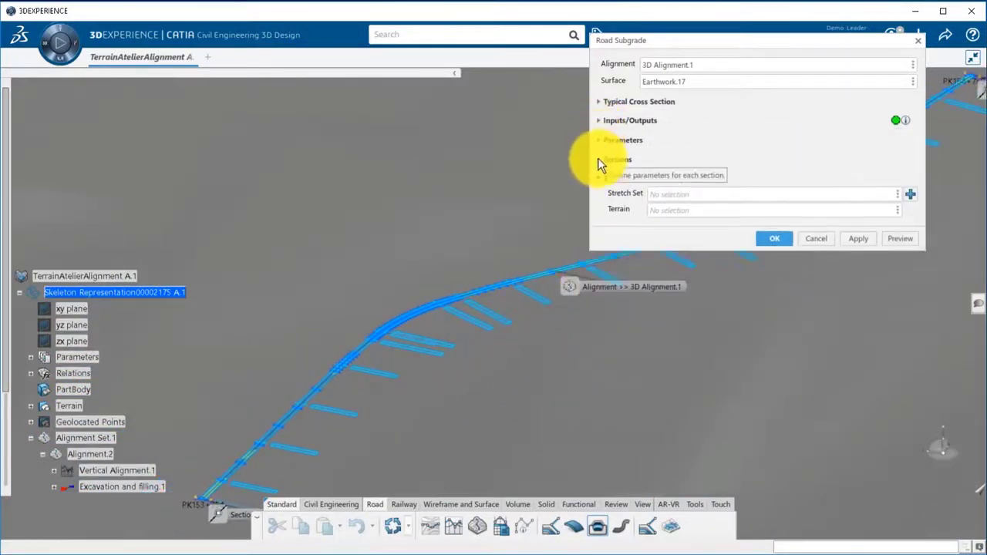
{"action": "left_click", "coordinate": [654, 208]}
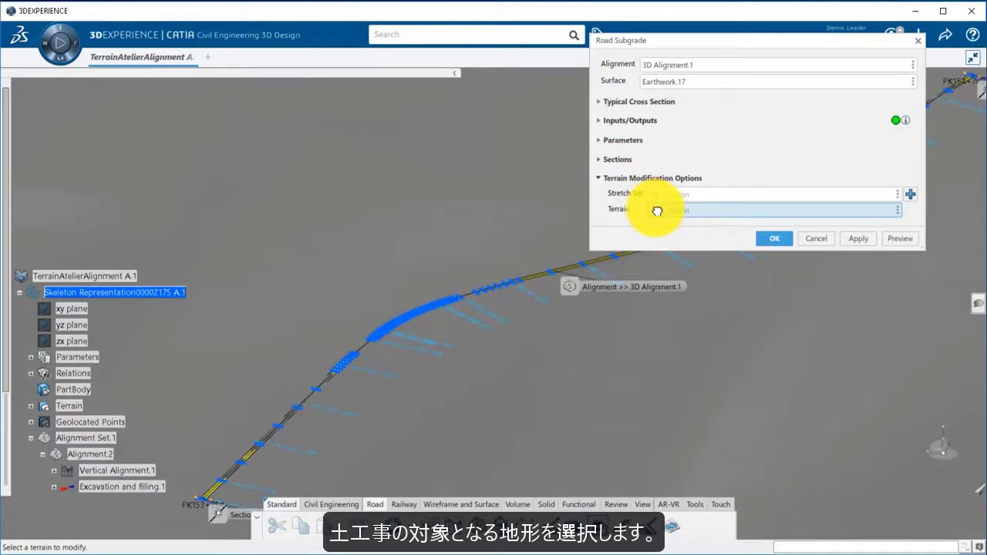
{"action": "left_click", "coordinate": [488, 211]}
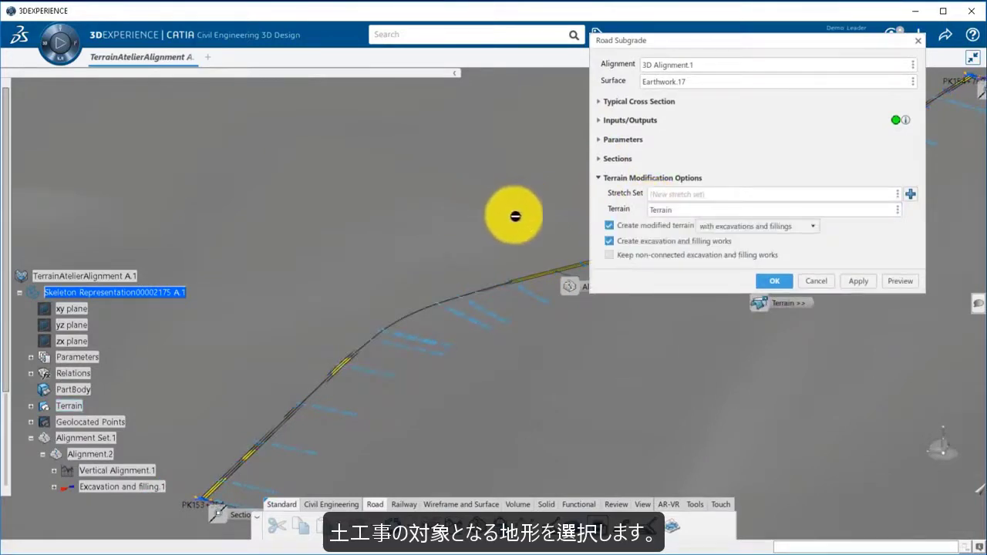
{"action": "left_click", "coordinate": [815, 229]}
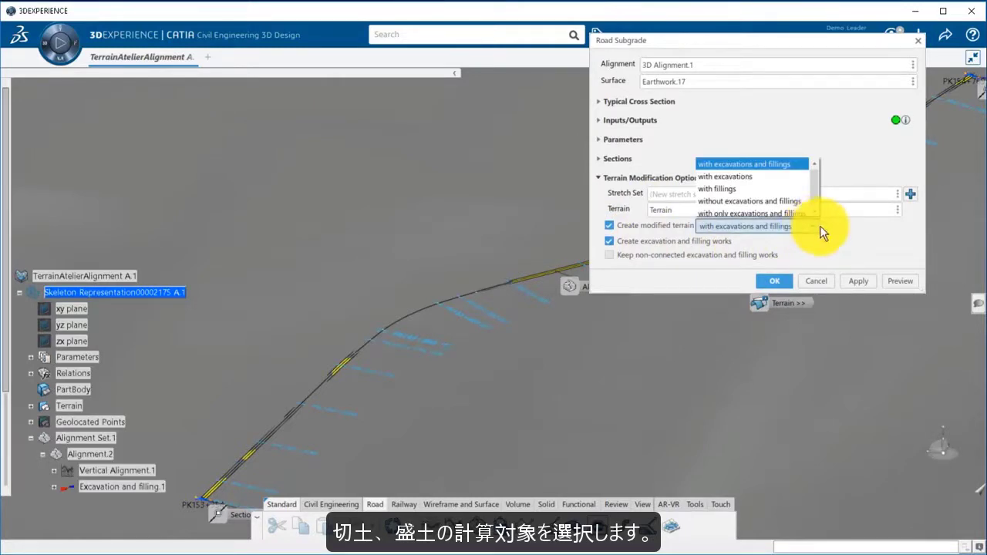
{"action": "left_click", "coordinate": [825, 227]}
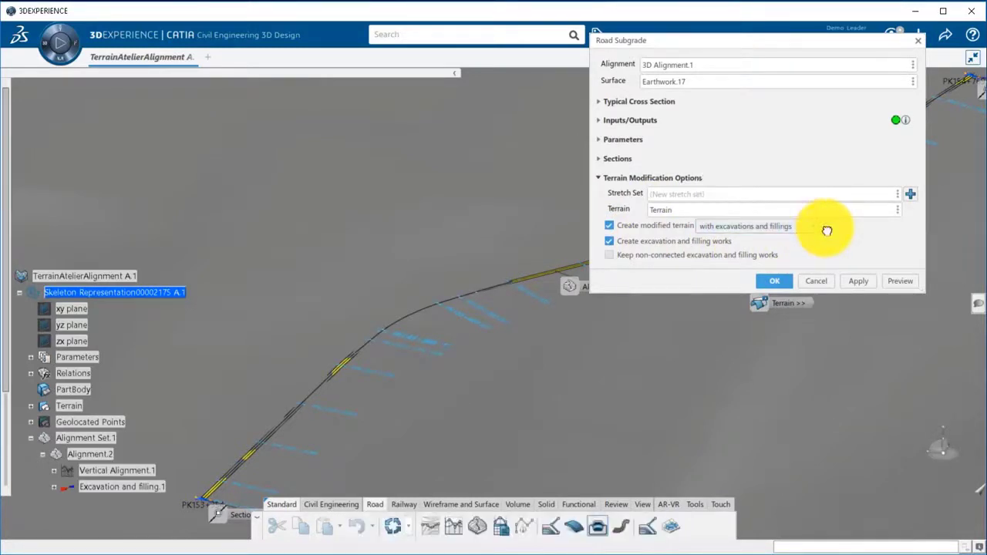
Edit the layer thicknesses of section PK153+354, setting its subgrade thickness to 0.25 m.
{"action": "left_click", "coordinate": [599, 161]}
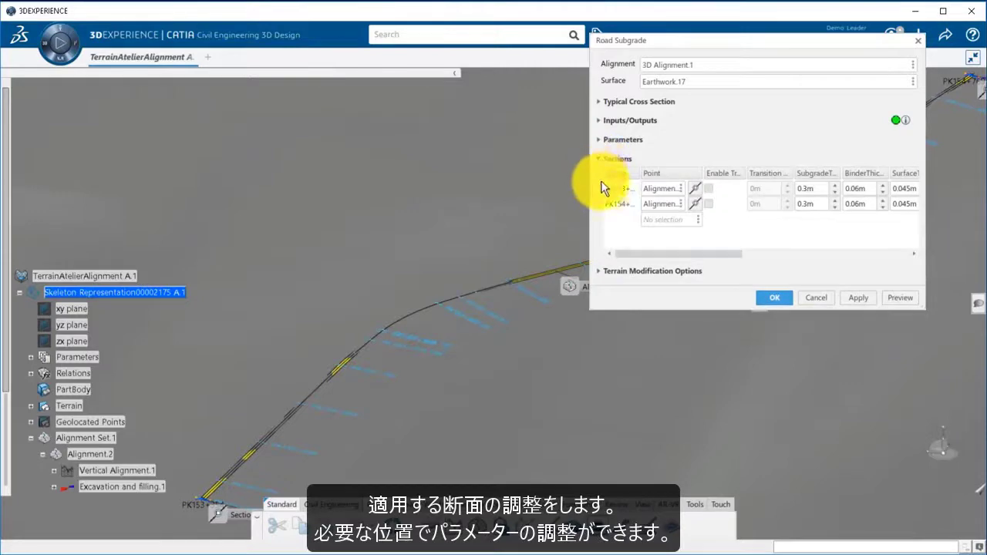
{"action": "left_click_drag", "start_coordinate": [639, 173], "coordinate": [667, 178]}
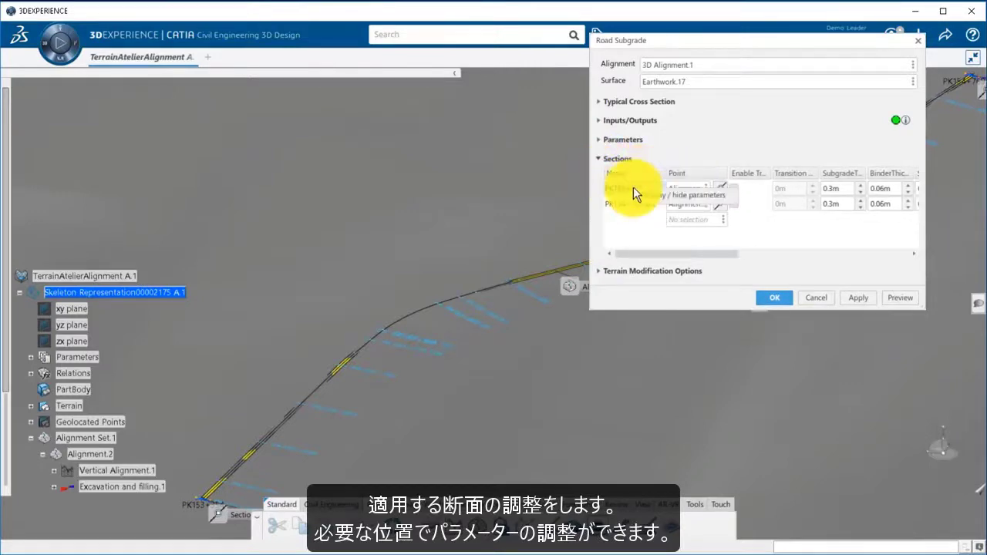
{"action": "left_click", "coordinate": [651, 198]}
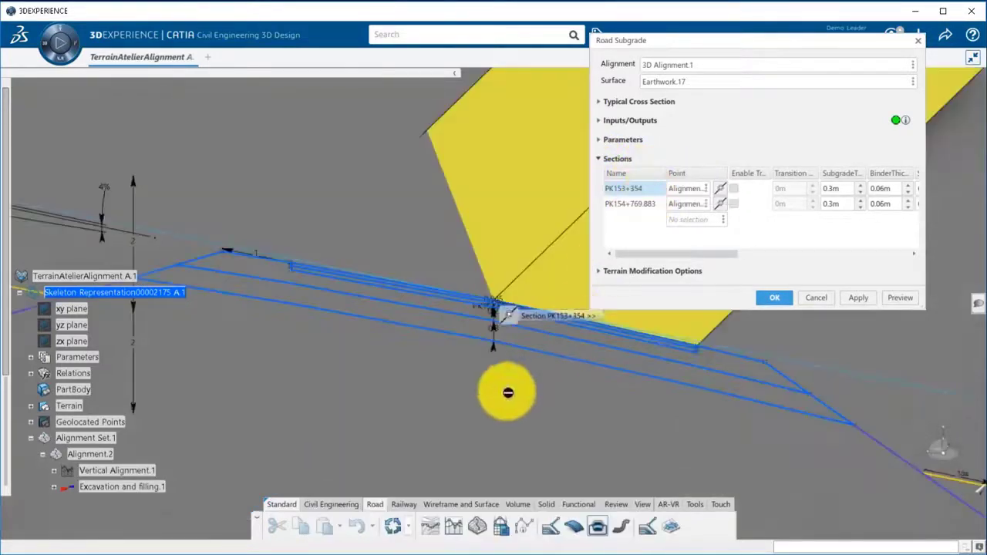
{"action": "middle_click_drag", "start_coordinate": [506, 392], "coordinate": [545, 290]}
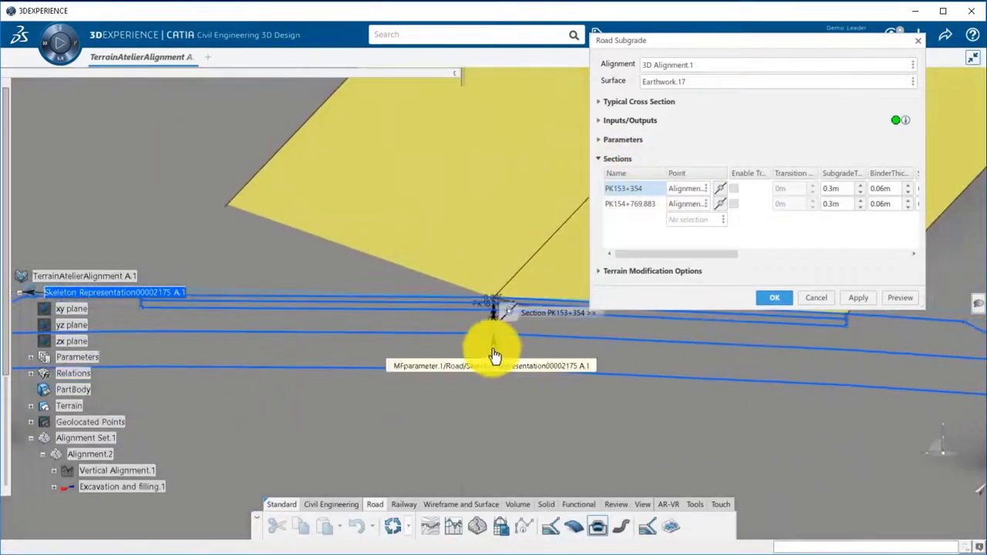
{"action": "double_click", "coordinate": [494, 354]}
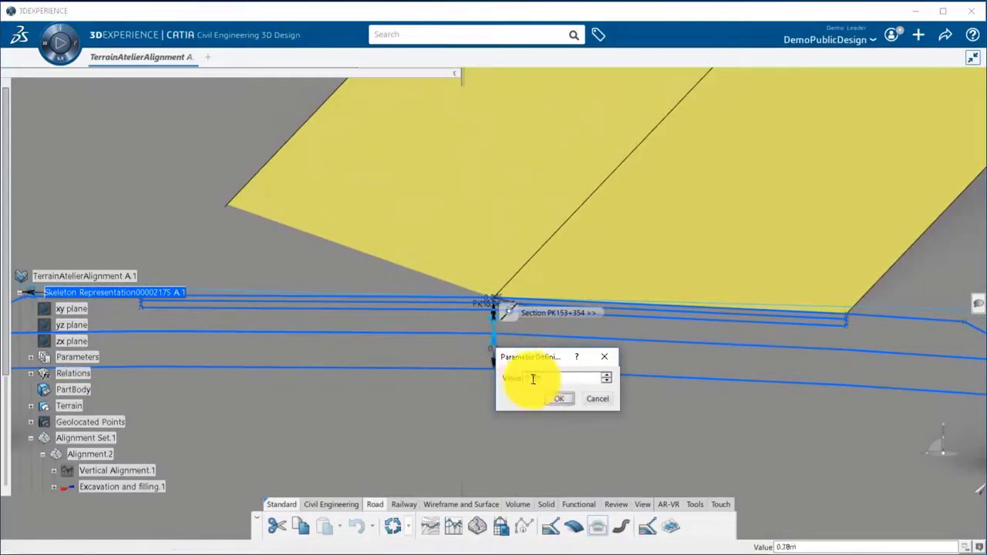
{"action": "key", "text": "Return"}
{"action": "double_click", "coordinate": [499, 371]}
{"action": "left_click", "coordinate": [539, 404]}
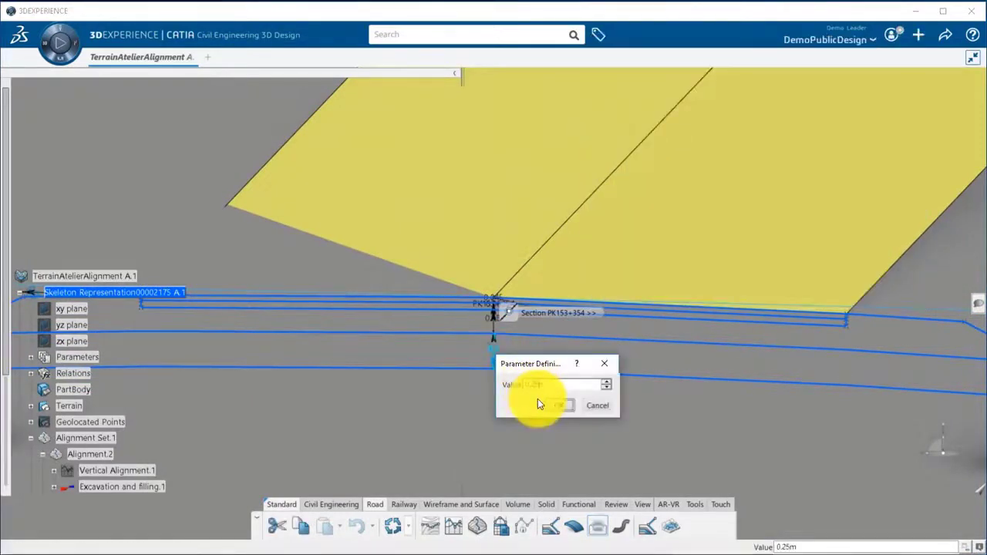
Add a subgrade section at a new alignment point with stationing PK154+350.
{"action": "left_click", "coordinate": [633, 205]}
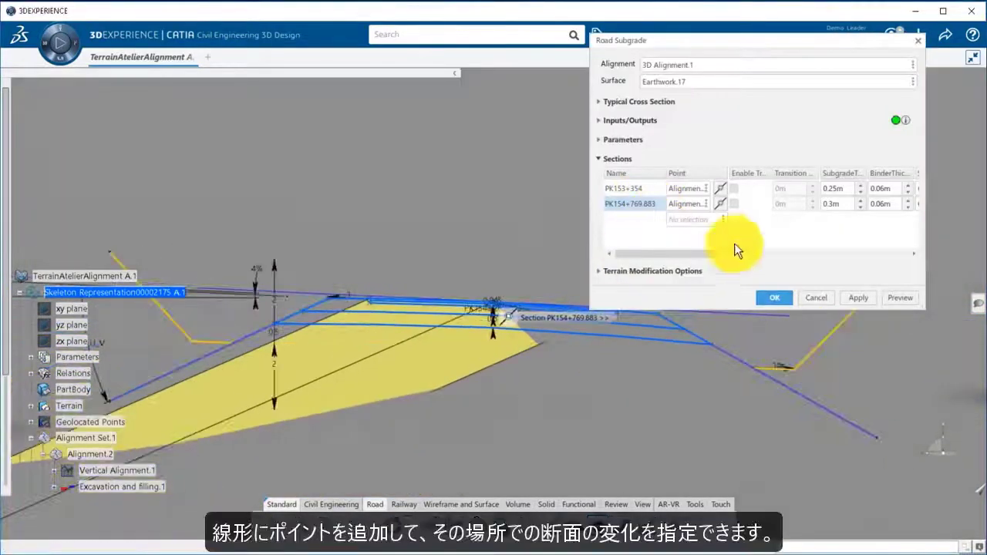
{"action": "left_click", "coordinate": [721, 219]}
{"action": "left_click", "coordinate": [741, 255]}
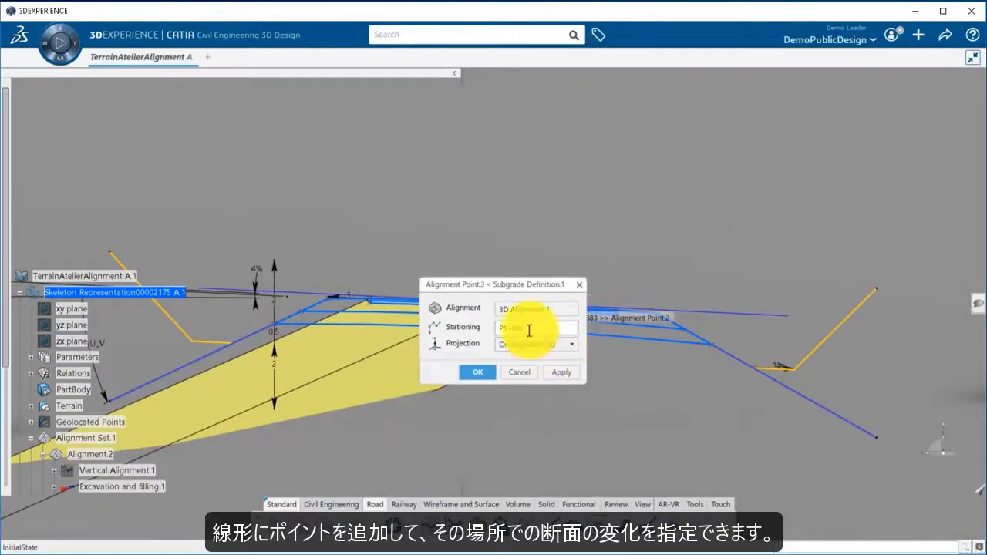
{"action": "double_click", "coordinate": [529, 330]}
{"action": "middle_click_drag", "start_coordinate": [203, 434], "coordinate": [360, 387]}
{"action": "left_click", "coordinate": [506, 330]}
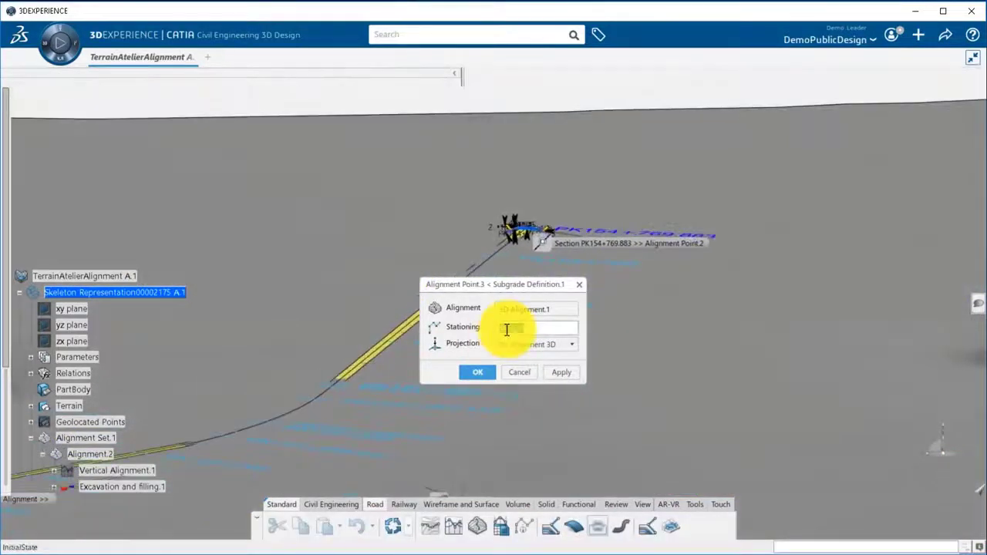
{"action": "type", "text": "154+350"}
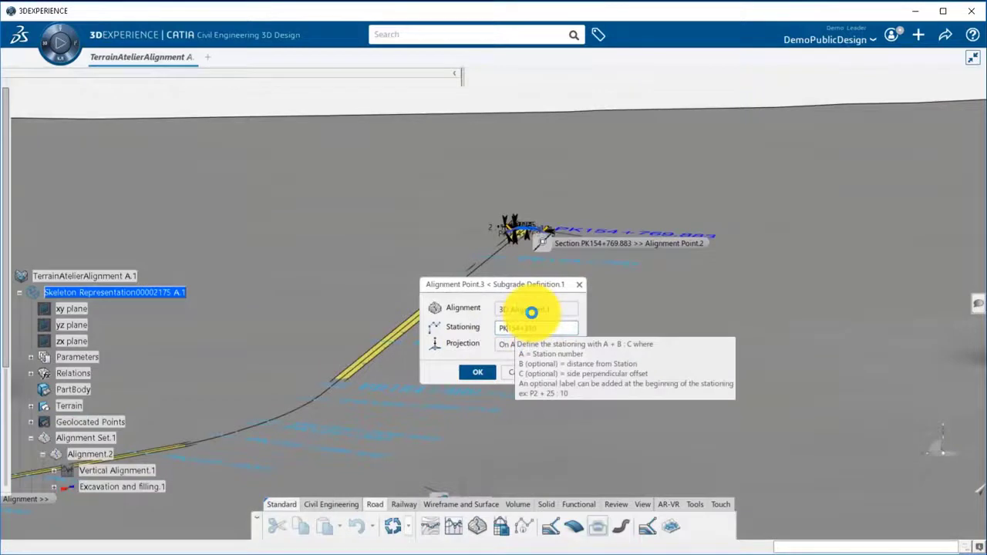
{"action": "key", "text": "Return"}
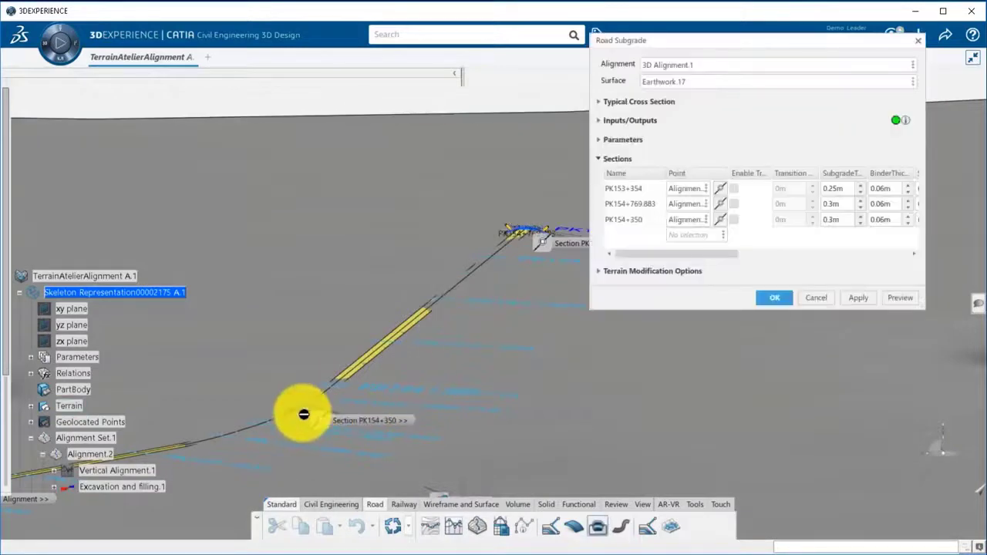
Order the sections along the alignment and generate the road subgrade.
{"action": "right_click", "coordinate": [648, 189]}
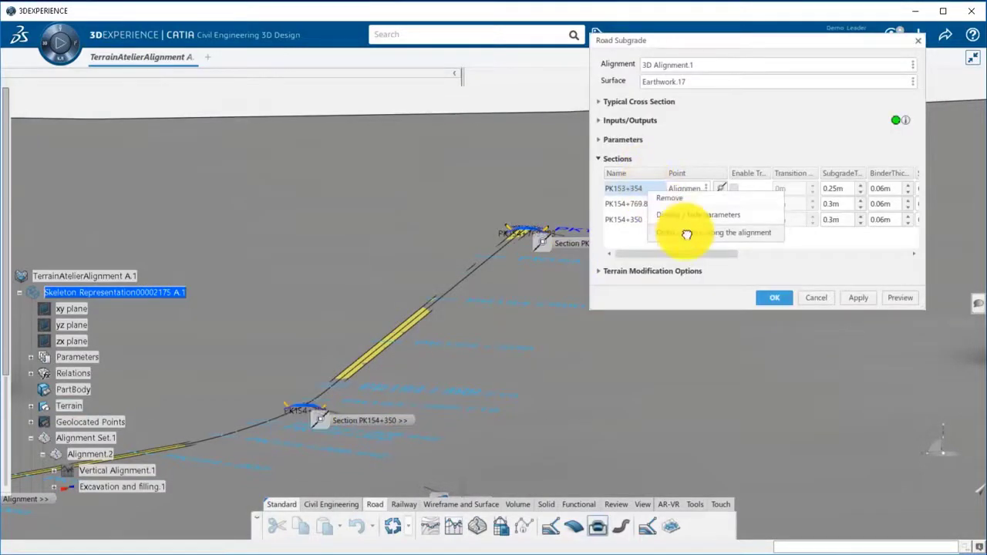
{"action": "left_click", "coordinate": [687, 234]}
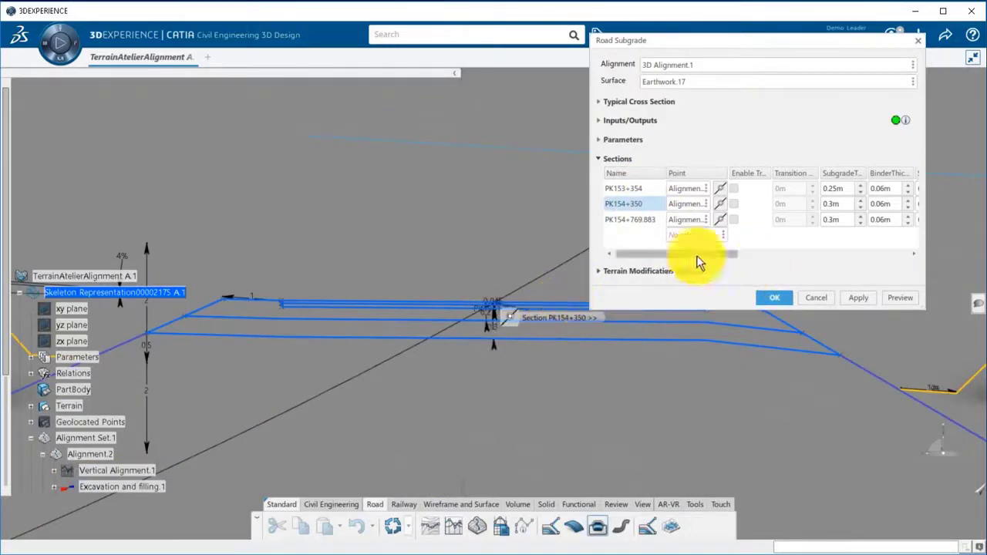
{"action": "middle_click_drag", "start_coordinate": [517, 205], "coordinate": [509, 443]}
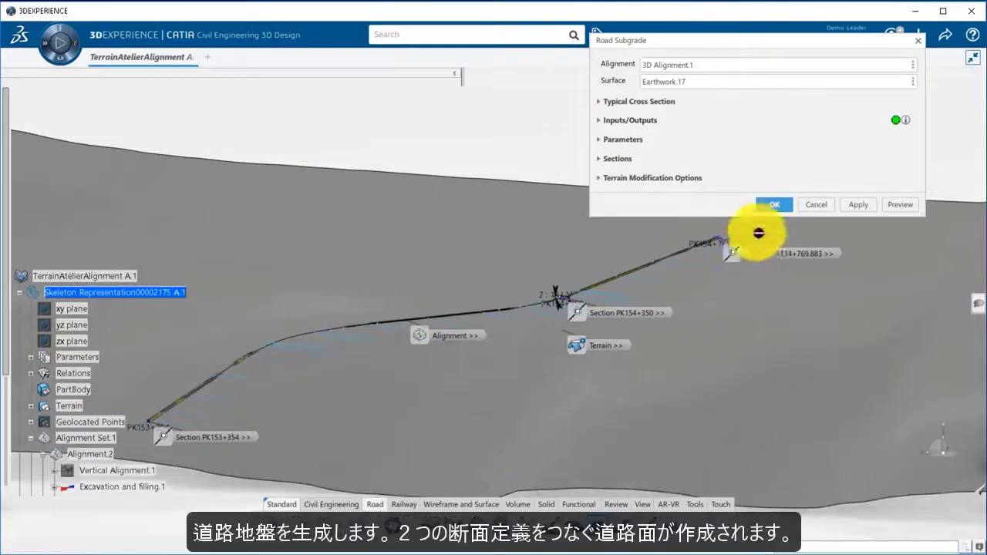
{"action": "left_click", "coordinate": [775, 205]}
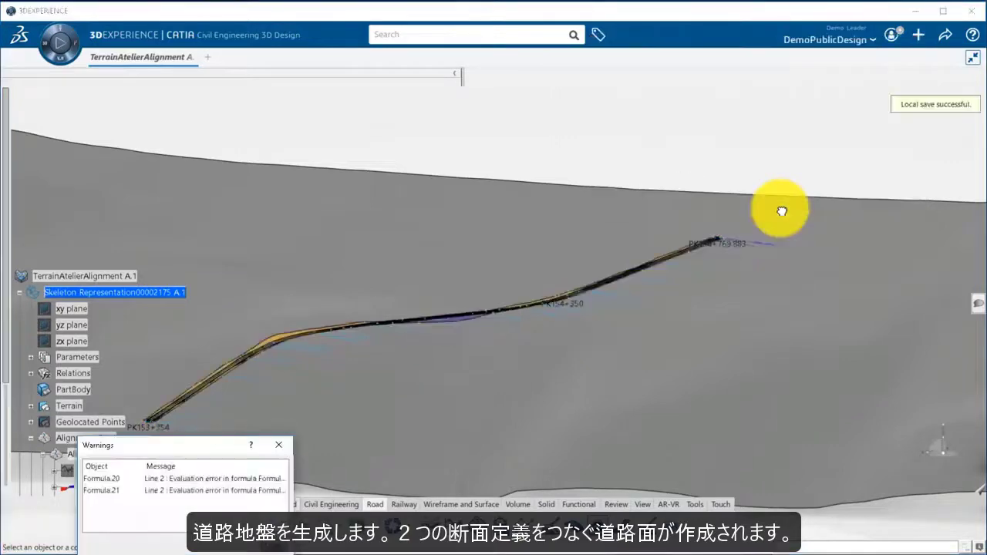
{"action": "left_click", "coordinate": [272, 546]}
Examine the BIM base quantities of the excavation works and filling works in Road Stretch Set.1.
{"action": "middle_click_drag", "start_coordinate": [256, 434], "coordinate": [391, 391]}
{"action": "scroll", "coordinate": [71, 357], "scroll_direction": "down", "scroll_amount": 1}
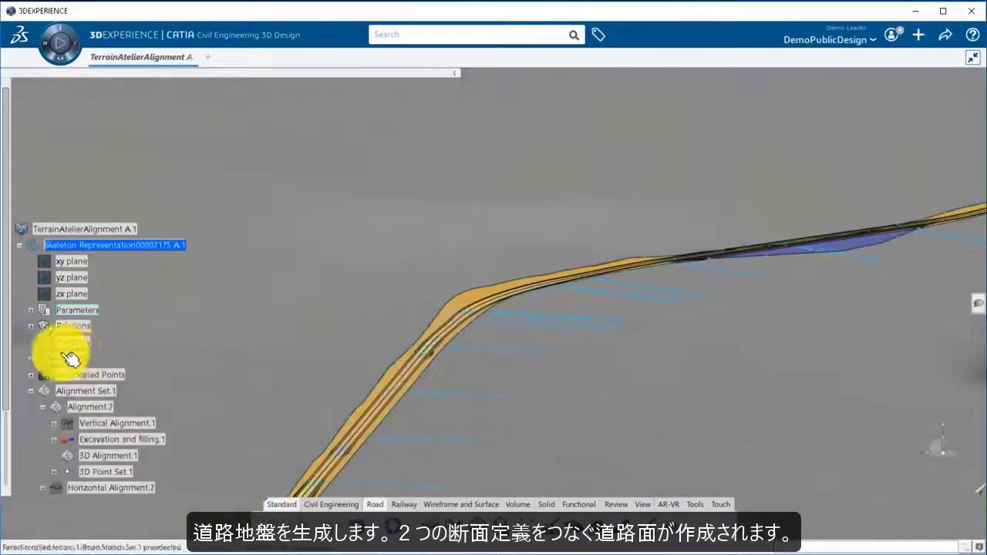
{"action": "left_click_drag", "start_coordinate": [6, 348], "coordinate": [11, 452]}
{"action": "left_click", "coordinate": [20, 293]}
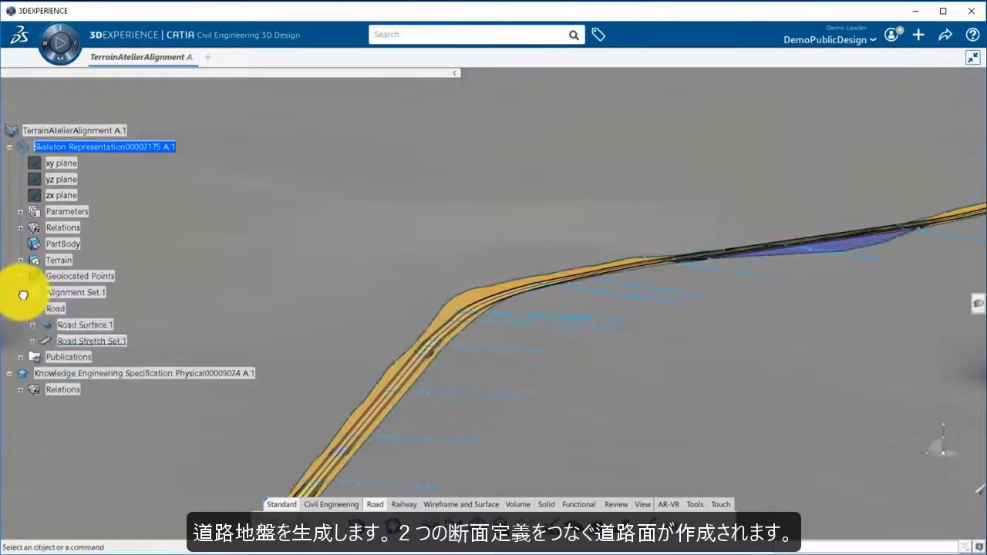
{"action": "left_click", "coordinate": [33, 340]}
{"action": "left_click", "coordinate": [115, 374]}
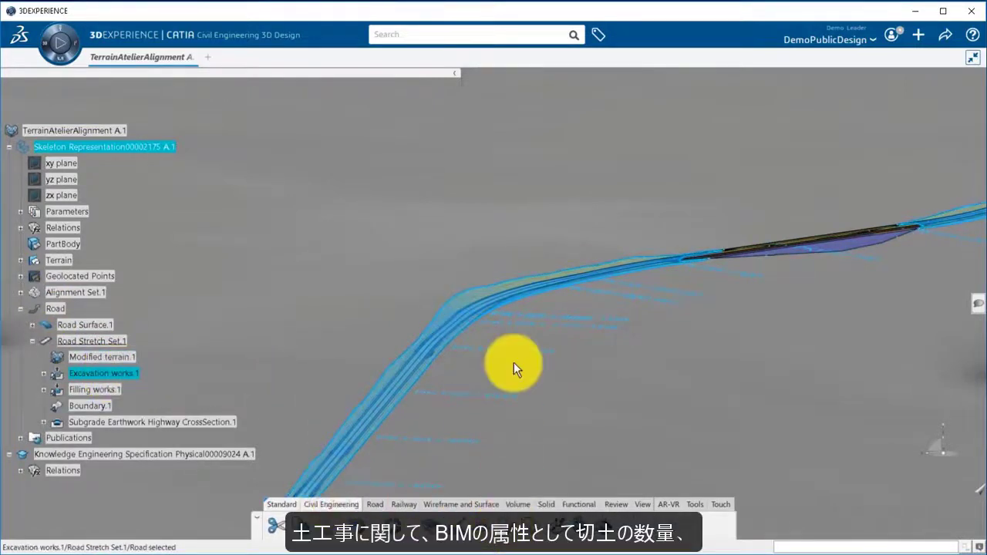
{"action": "left_click", "coordinate": [825, 202]}
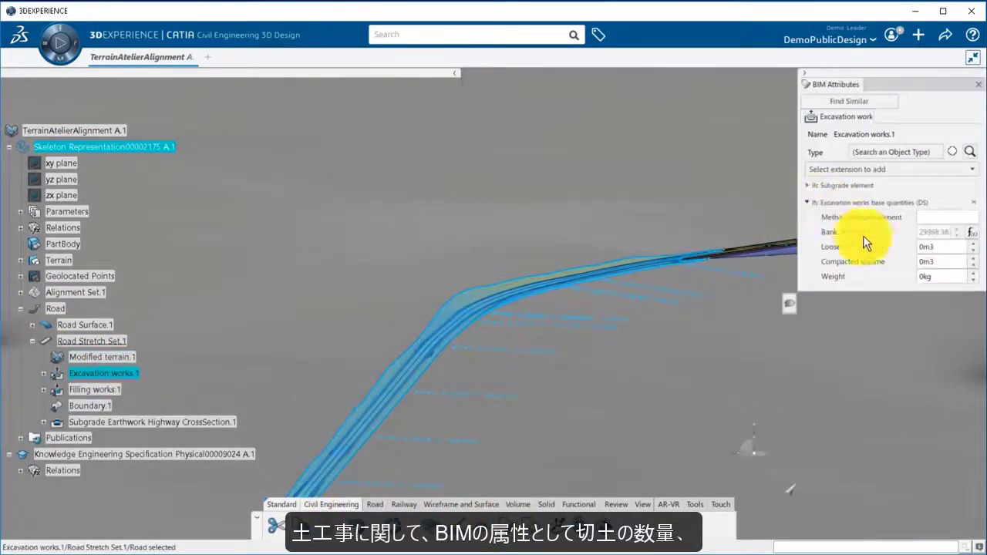
{"action": "left_click", "coordinate": [91, 390]}
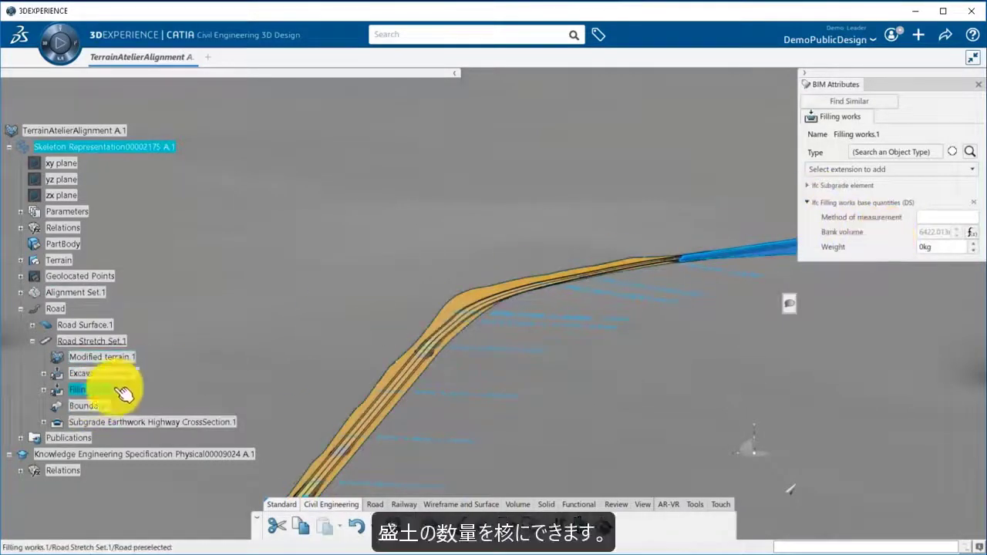
Hide the filling works, the excavation works and Road Surface.1.
{"action": "right_click", "coordinate": [90, 392]}
{"action": "key", "text": "Escape"}
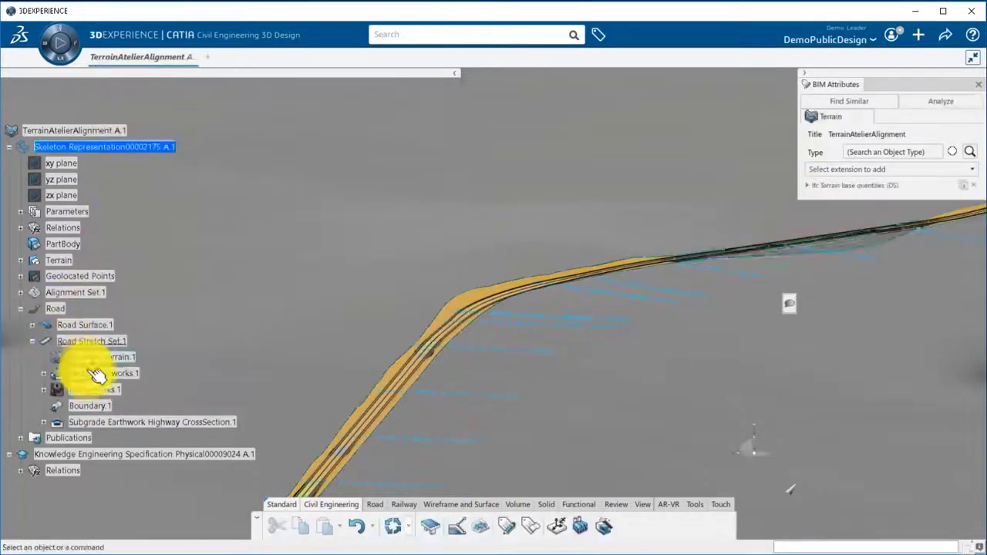
{"action": "right_click", "coordinate": [95, 376]}
{"action": "left_click", "coordinate": [150, 91]}
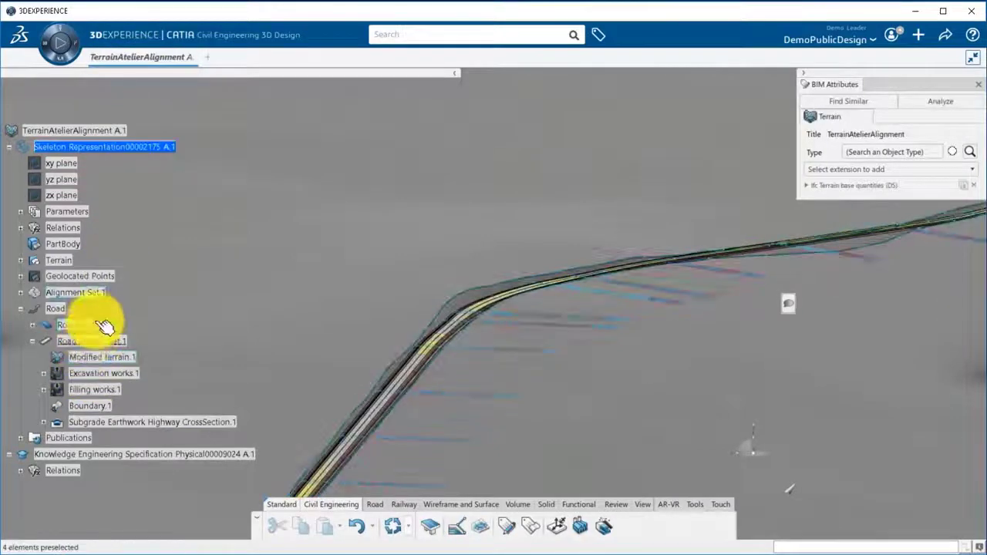
{"action": "right_click", "coordinate": [99, 325]}
{"action": "left_click", "coordinate": [150, 37]}
Examine the BIM base quantities of the Binder.2, Base.3 and Subgrade.4 layers of the subgrade cross section.
{"action": "middle_click_drag", "start_coordinate": [438, 389], "coordinate": [563, 279]}
{"action": "left_click", "coordinate": [44, 423]}
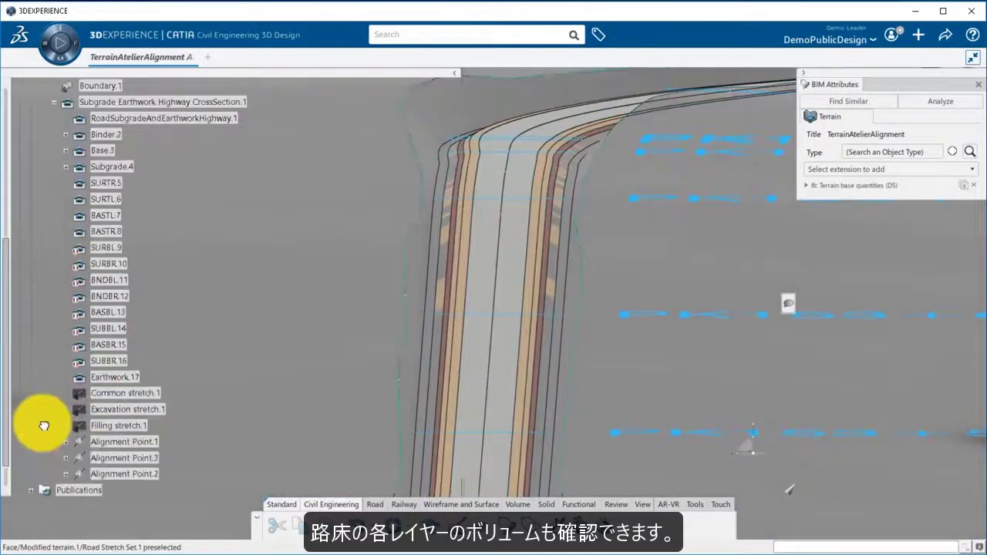
{"action": "left_click", "coordinate": [110, 136]}
{"action": "left_click", "coordinate": [774, 203]}
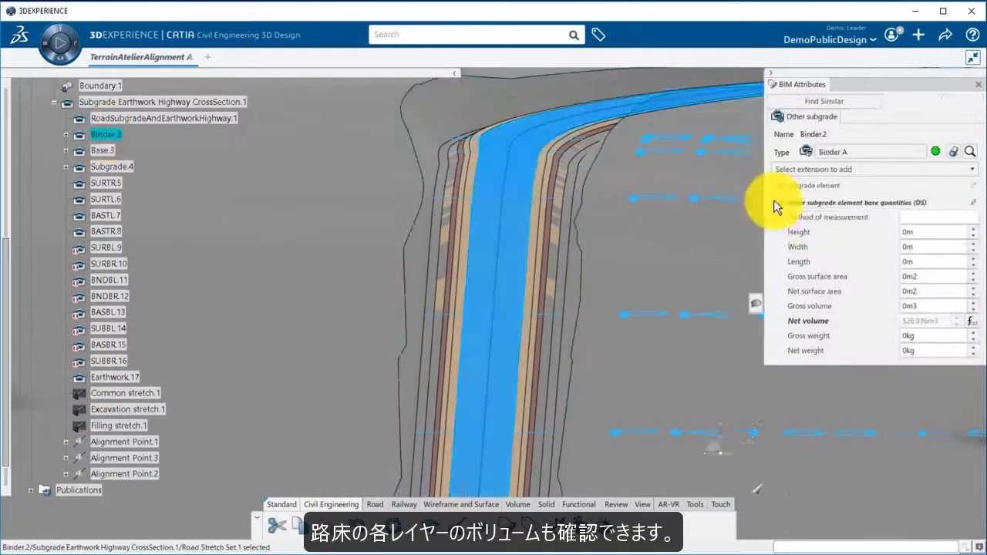
{"action": "left_click", "coordinate": [112, 151]}
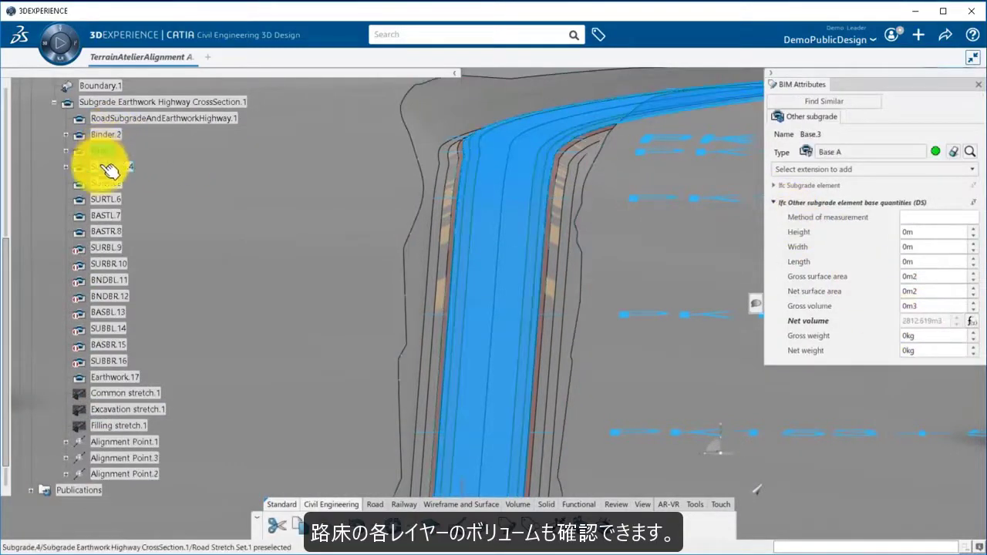
{"action": "left_click", "coordinate": [109, 168]}
{"action": "scroll", "coordinate": [633, 265], "scroll_direction": "down", "scroll_amount": 3}
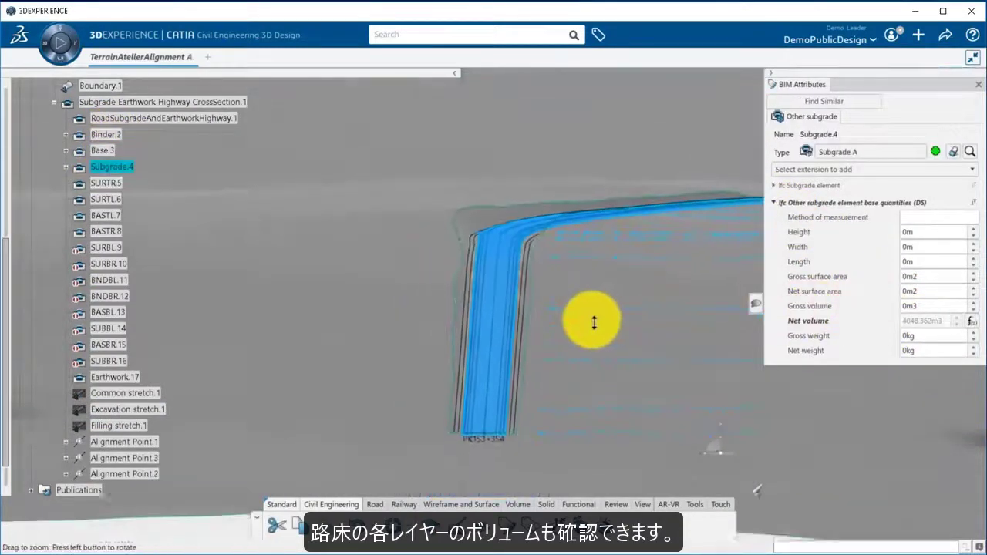
{"action": "scroll", "coordinate": [11, 242], "scroll_direction": "up", "scroll_amount": 4}
Section the road and modified terrain with the section tool and examine the cut while moving its plane along the road.
{"action": "left_click", "coordinate": [139, 170]}
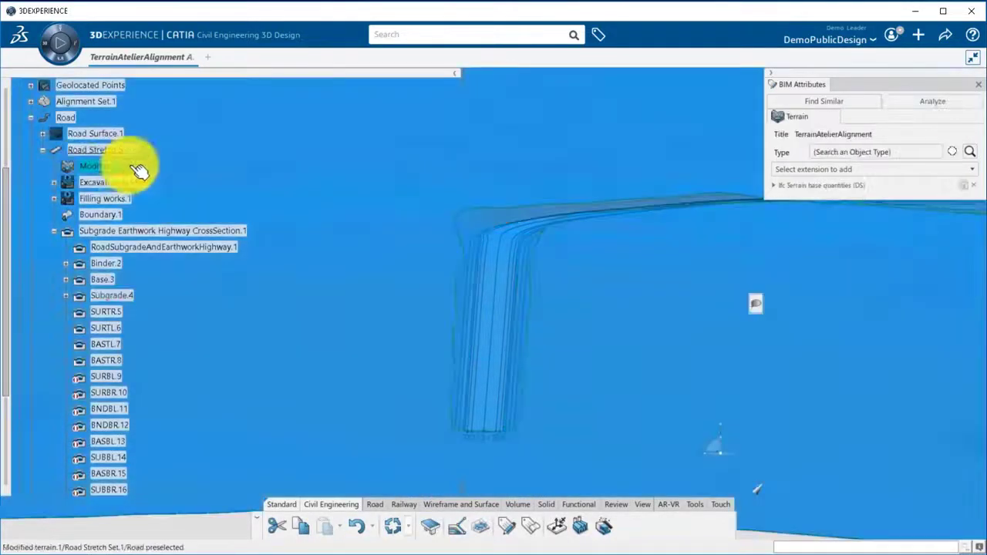
{"action": "middle_click_drag", "start_coordinate": [333, 164], "coordinate": [336, 255]}
{"action": "left_click", "coordinate": [497, 115]}
{"action": "middle_click_drag", "start_coordinate": [661, 375], "coordinate": [650, 340]}
{"action": "left_click", "coordinate": [691, 503]}
{"action": "left_click", "coordinate": [694, 527]}
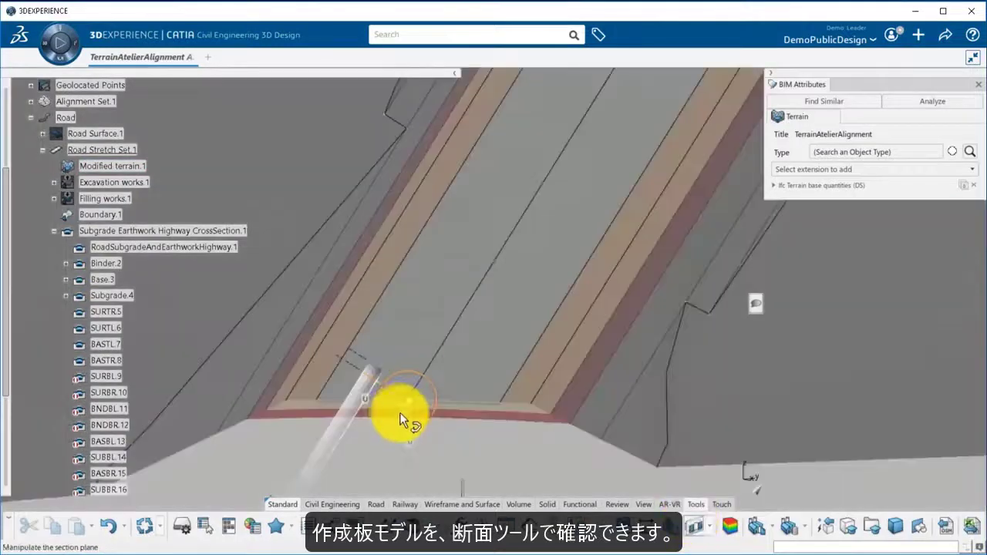
{"action": "middle_click_drag", "start_coordinate": [448, 366], "coordinate": [447, 448]}
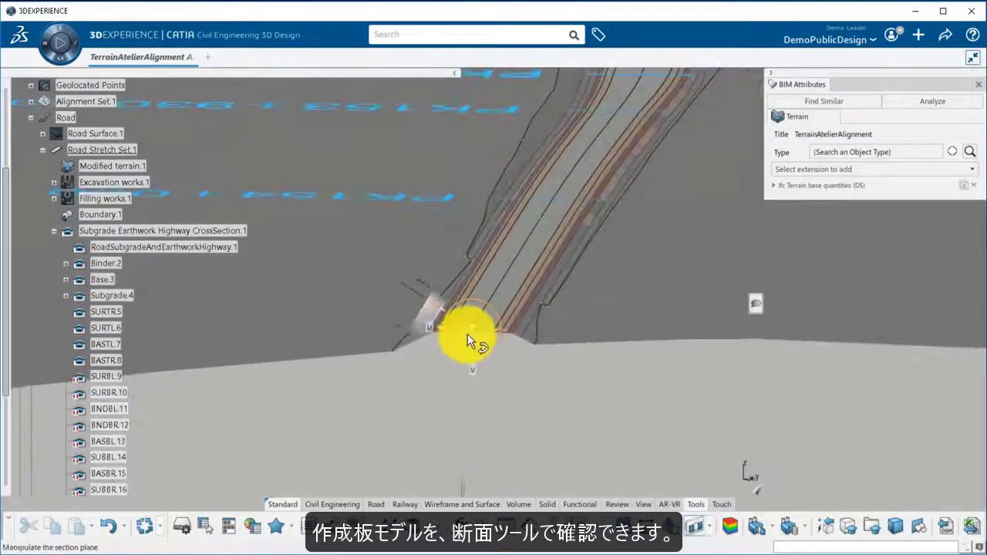
{"action": "left_click_drag", "start_coordinate": [462, 331], "coordinate": [690, 29]}
{"action": "middle_click_drag", "start_coordinate": [582, 270], "coordinate": [848, 230]}
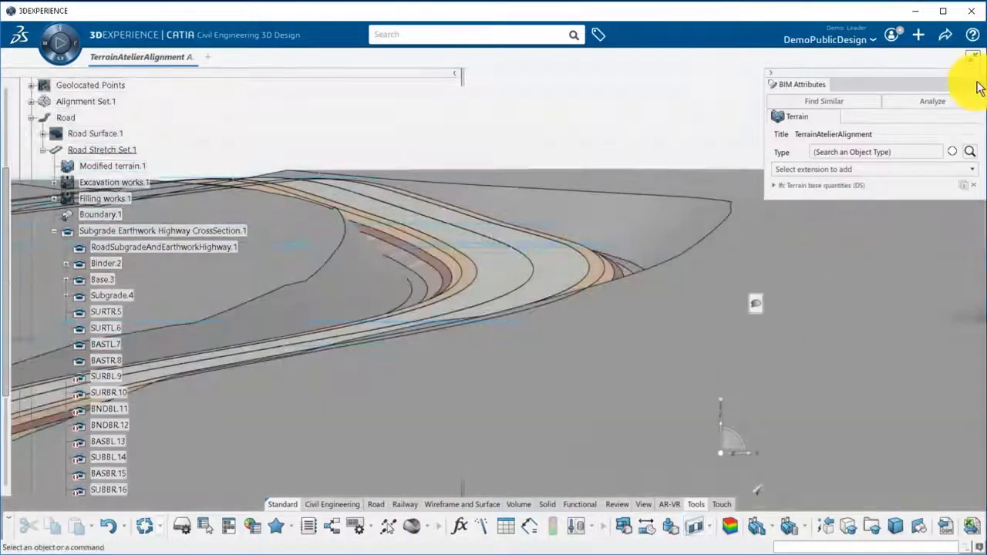